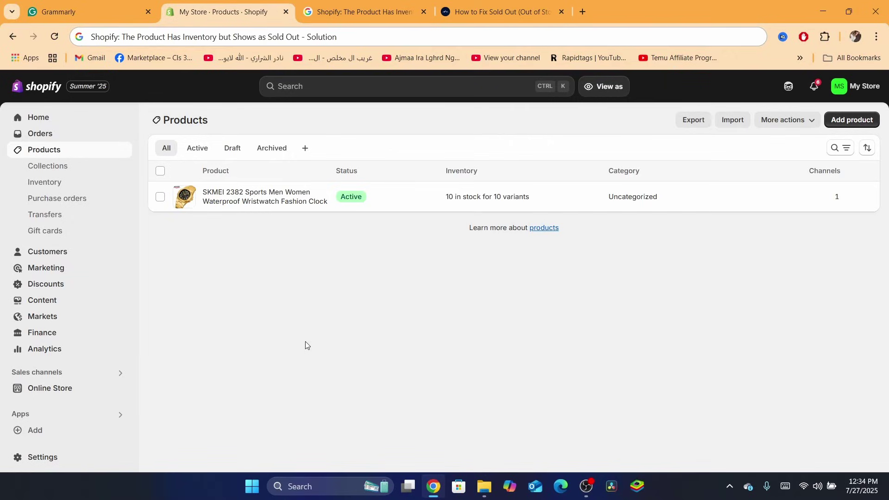
Step: Open the Shop location in the store's location settings and examine its Fulfillment option for online orders
left_click(36, 464)
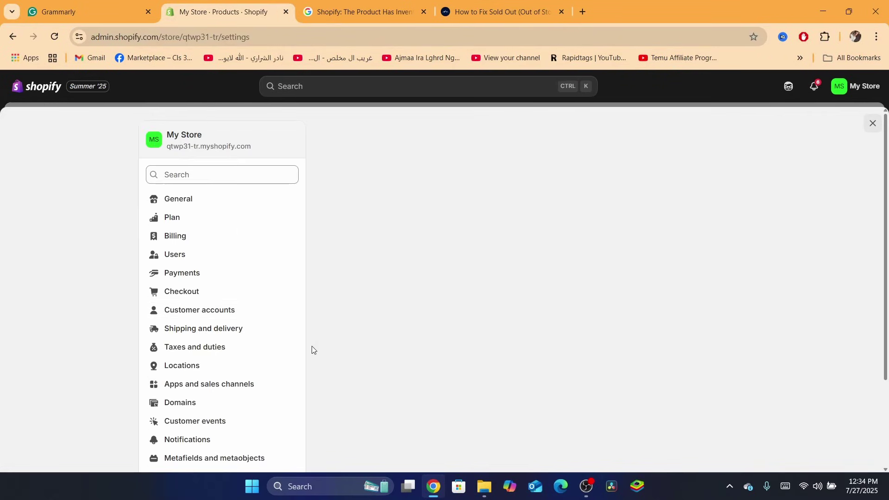
left_click(181, 365)
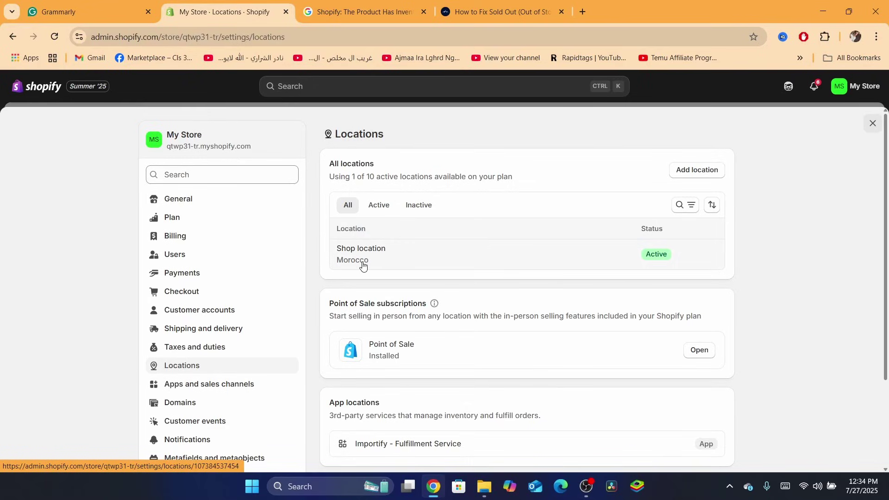
left_click(397, 267)
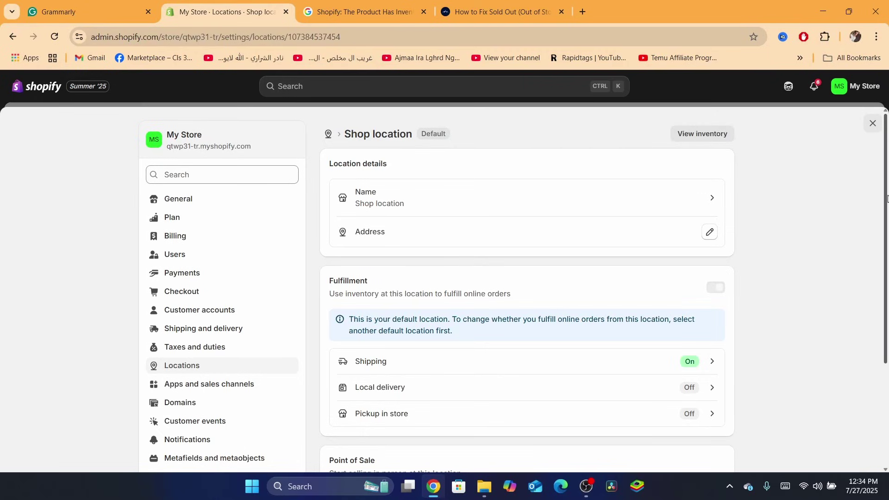
scroll(362, 277, "down", 1)
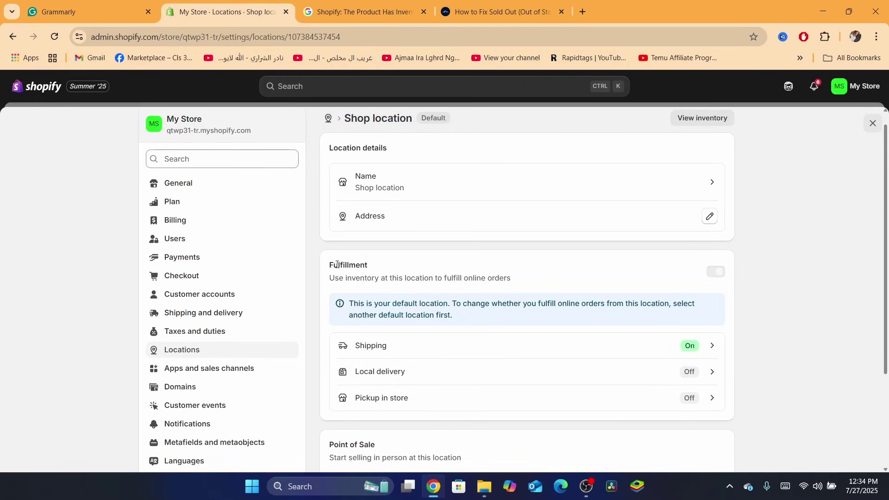
left_click_drag(333, 265, 510, 280)
left_click(510, 280)
scroll(739, 273, "up", 3)
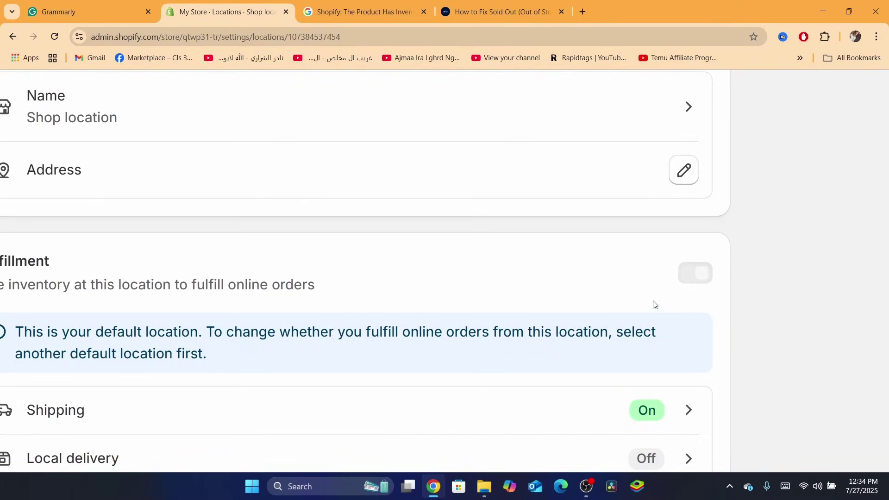
scroll(704, 273, "up", 2)
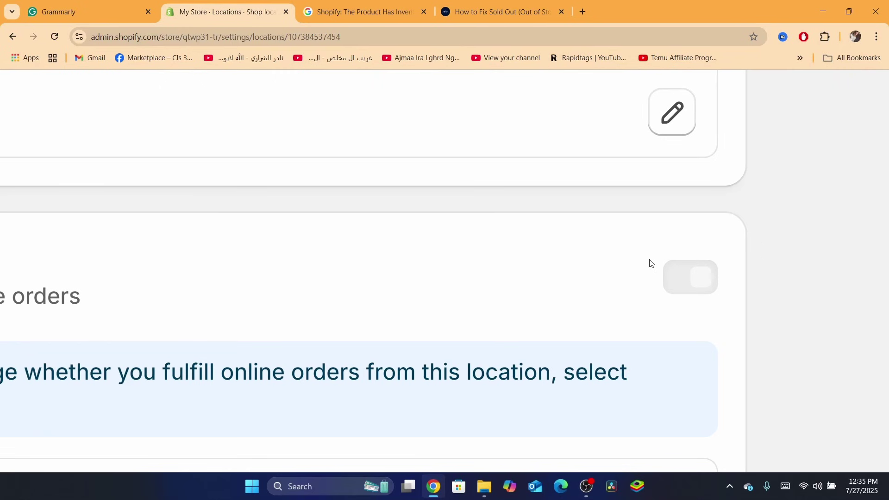
scroll(687, 280, "down", 5)
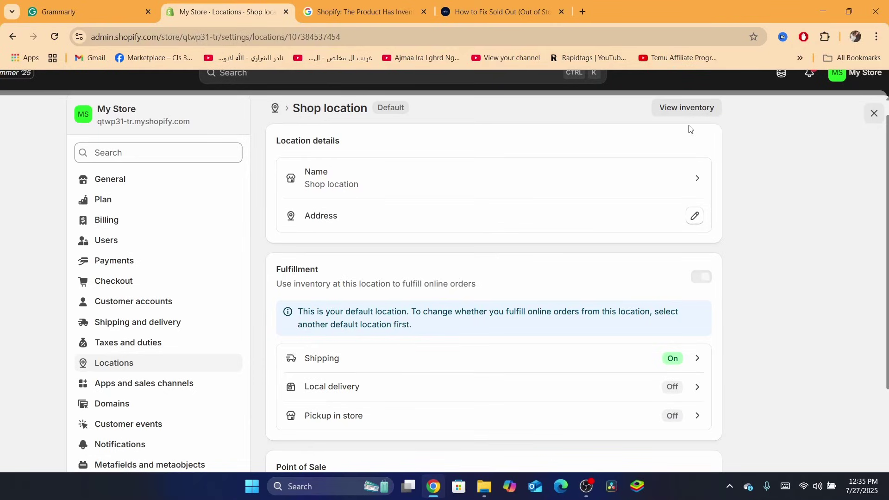
Step: View the inventory of the Shop location, set the black gold box variant's available quantity to 20 and save
left_click(677, 116)
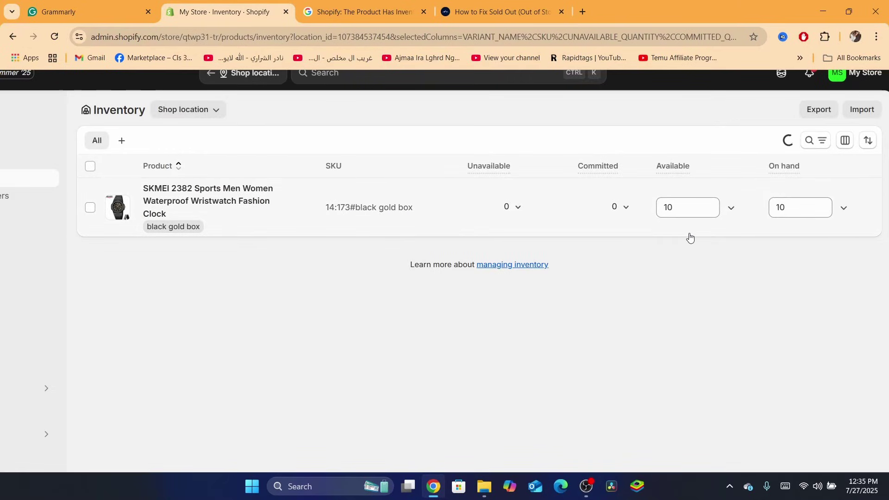
left_click(674, 202)
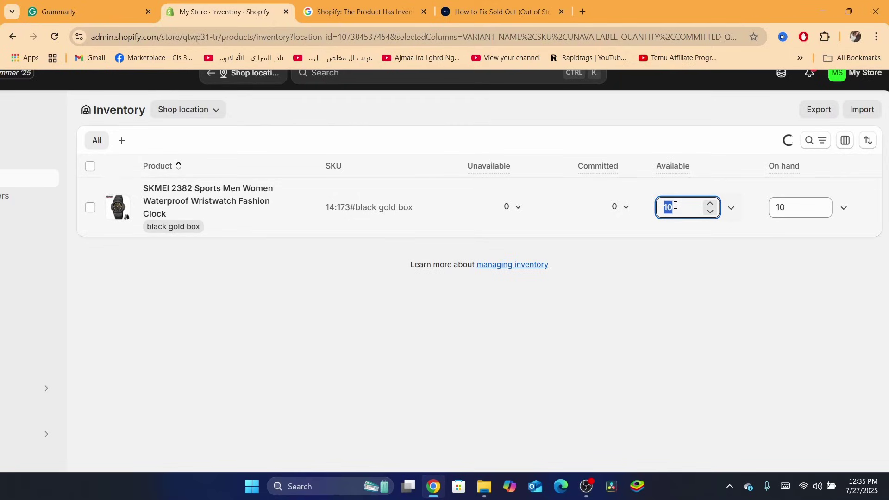
type("20")
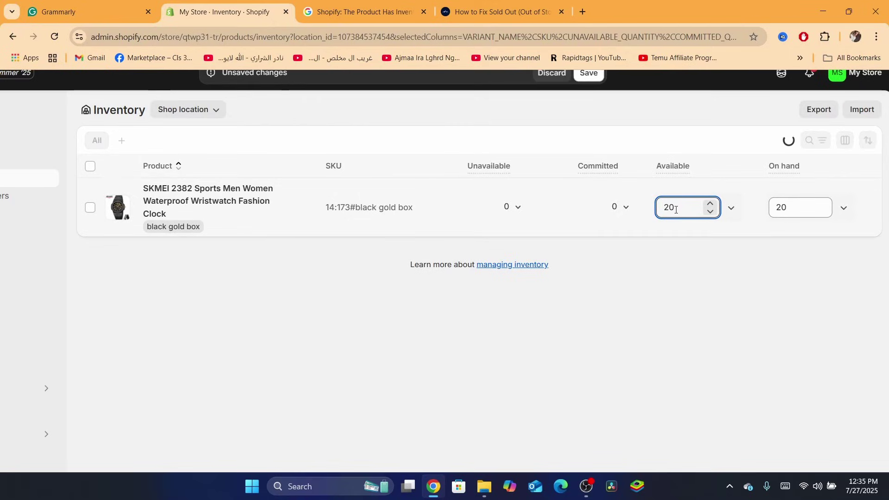
left_click(724, 289)
left_click(798, 207)
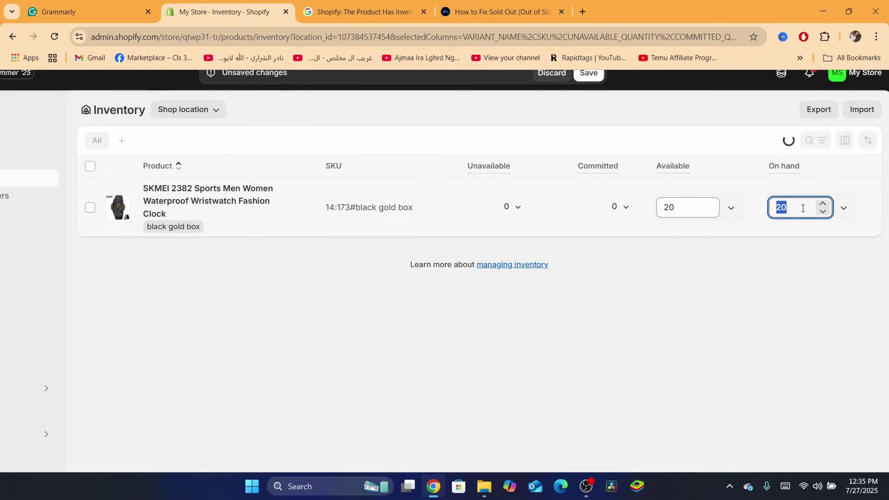
left_click(773, 279)
left_click(591, 77)
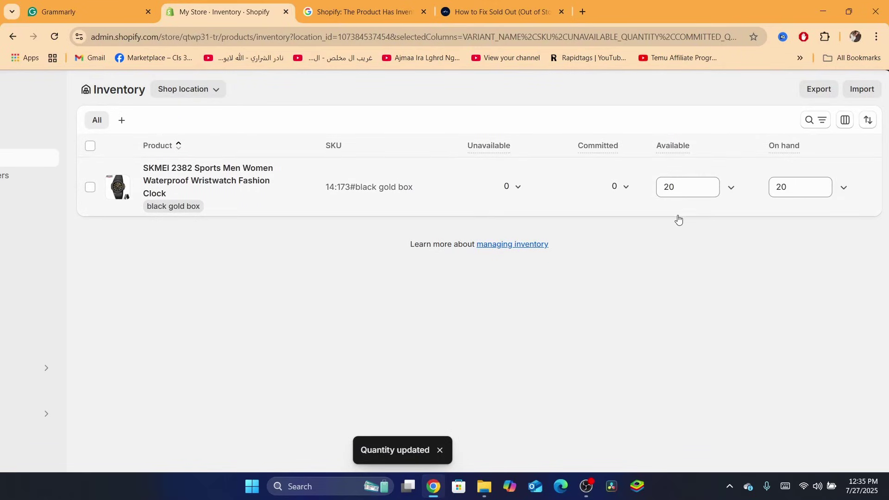
left_click_drag(679, 219, 875, 208)
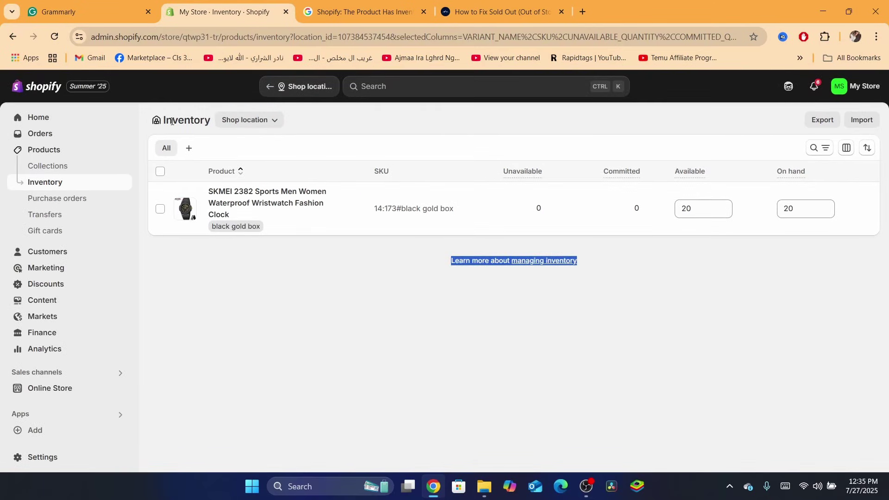
Step: Go to the product list and open the black gold box variant of the SKMEI 2382 watch
left_click(45, 120)
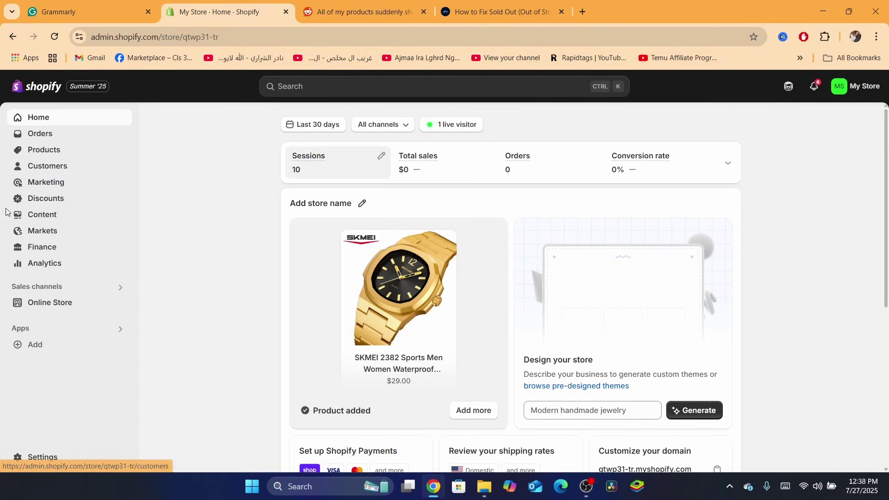
left_click(44, 155)
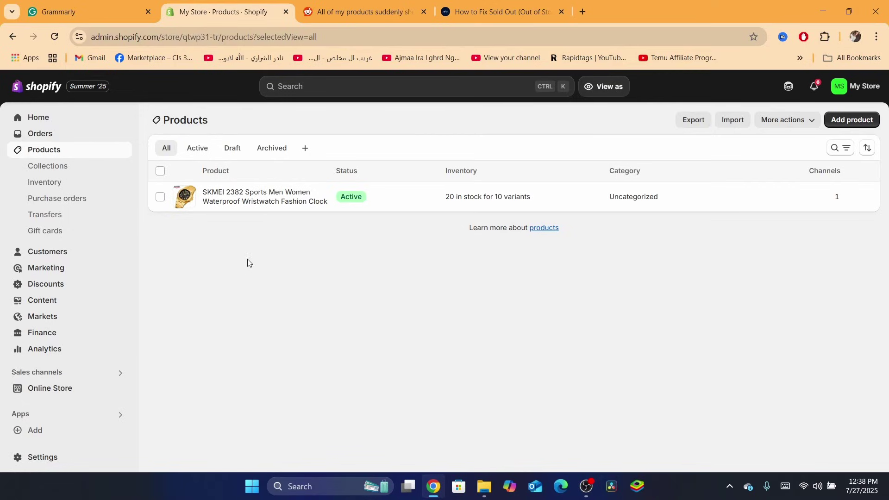
double_click(177, 120)
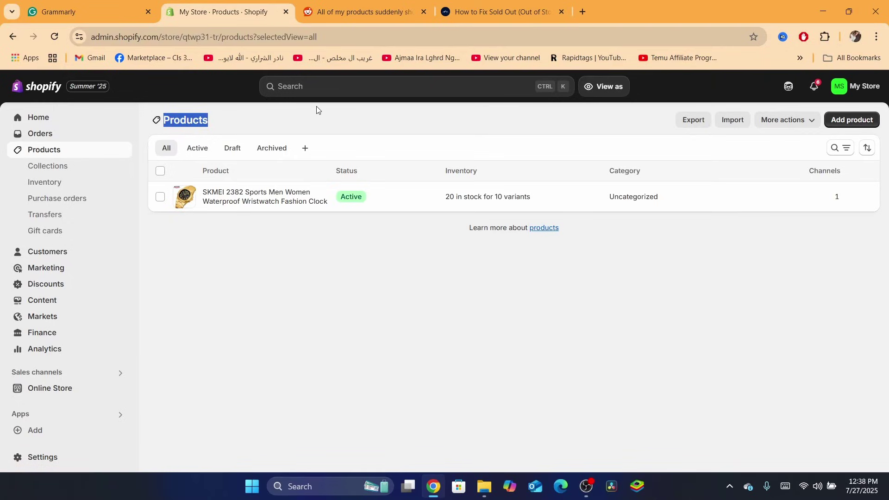
left_click(220, 120)
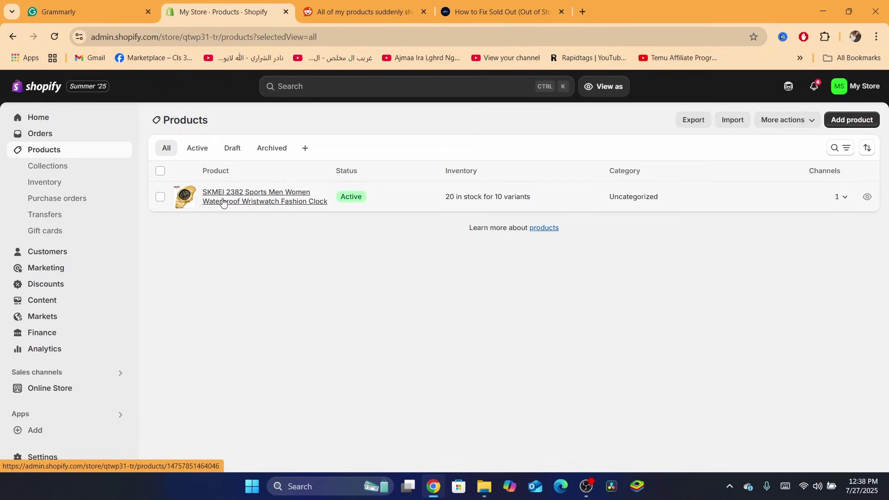
left_click(236, 194)
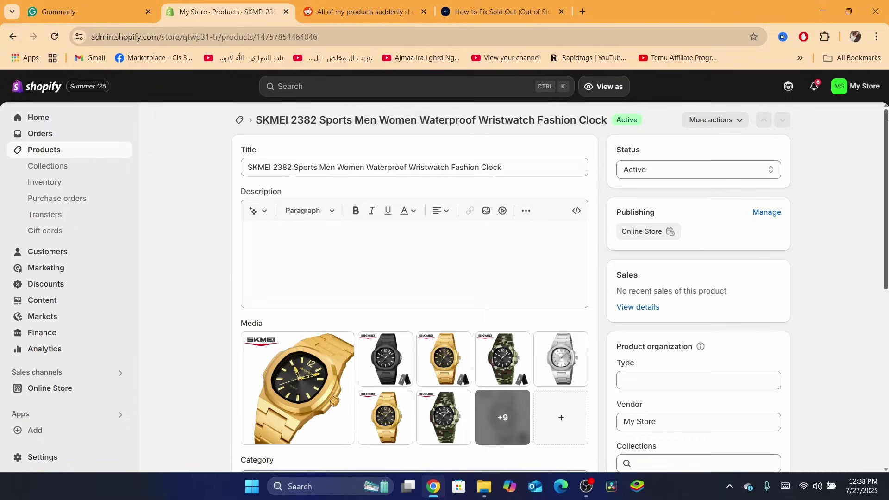
left_click_drag(887, 116, 886, 271)
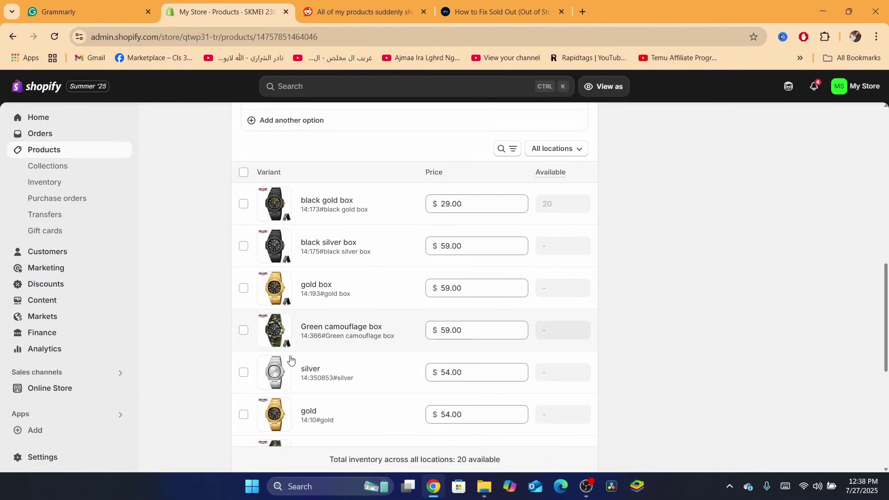
left_click(318, 206)
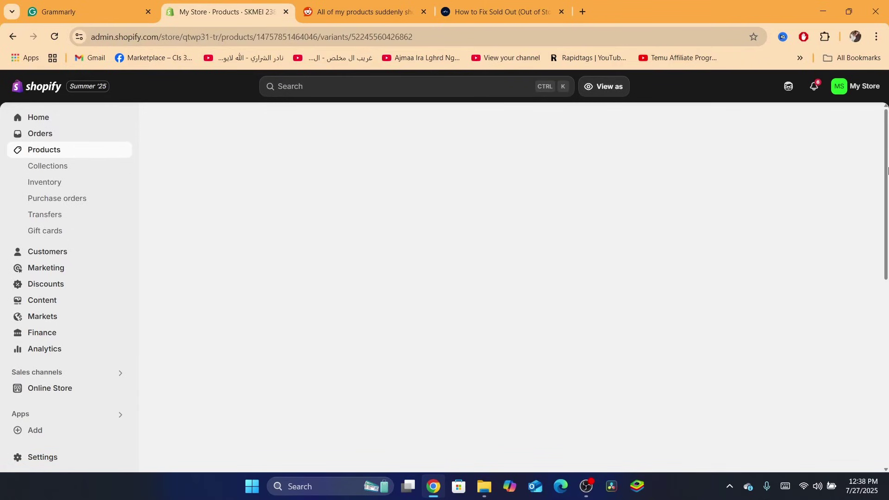
Step: Turn off Track quantity in the black gold box variant's inventory settings and save the change
scroll(525, 220, "down", 6)
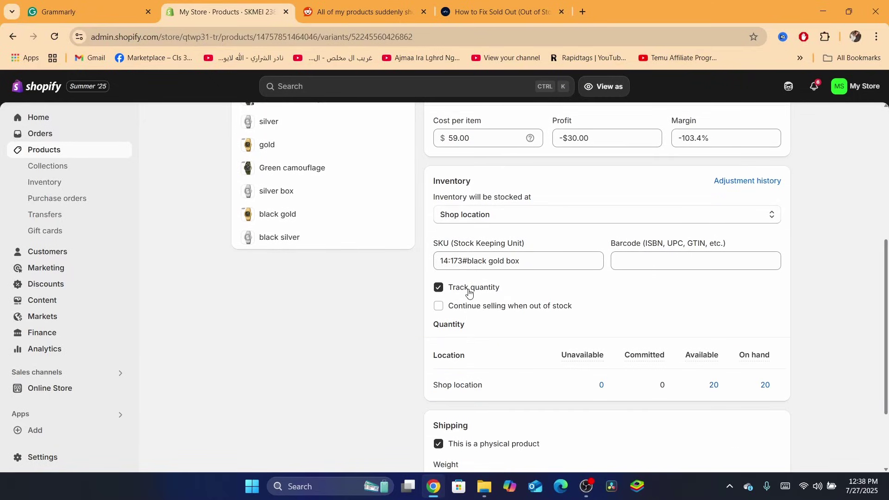
key("ctrl+plus")
key("ctrl+plus")
key("ctrl+plus")
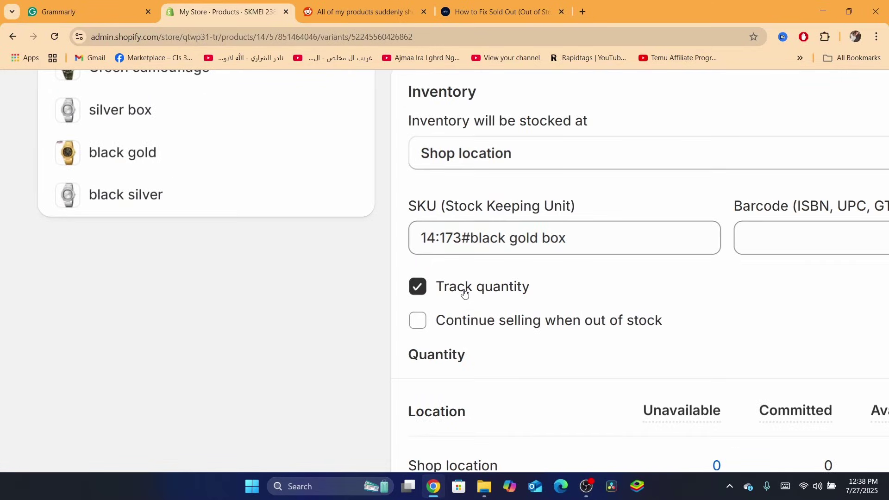
left_click(419, 289)
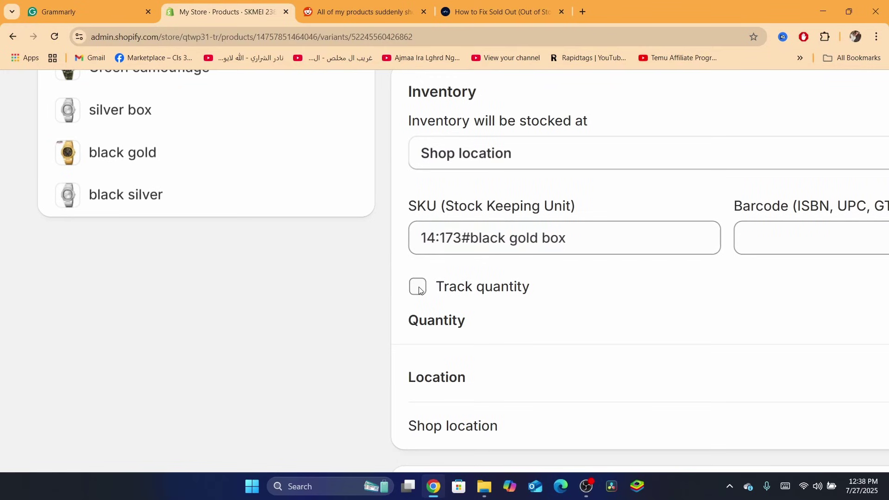
key("ctrl+0")
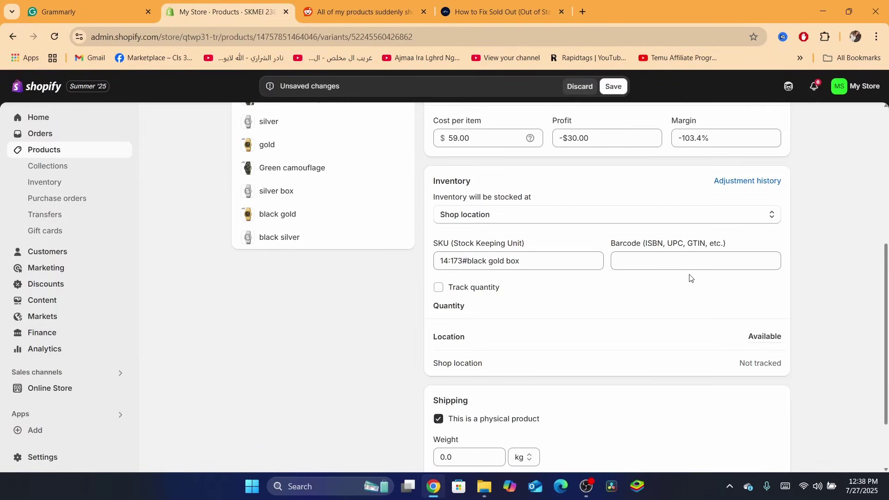
left_click(613, 89)
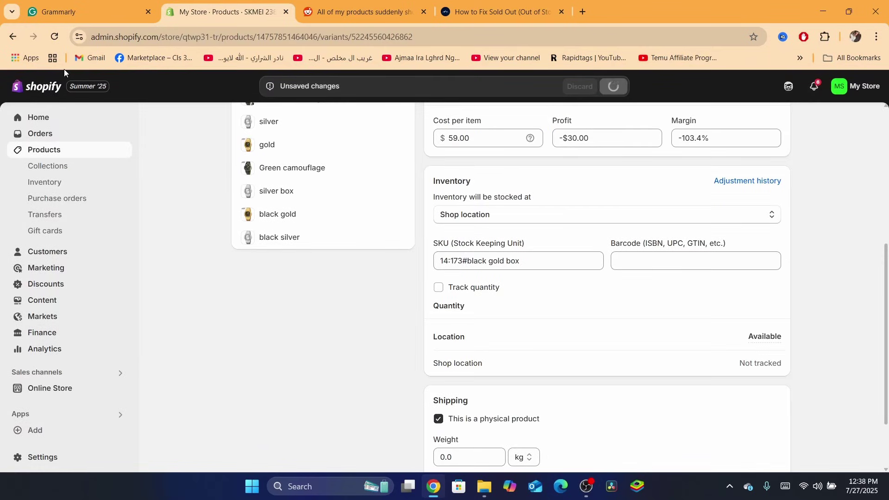
Step: Return to the watch's product page, select the black gold box, black silver box and gold box variants, and view the available bulk actions
left_click(13, 37)
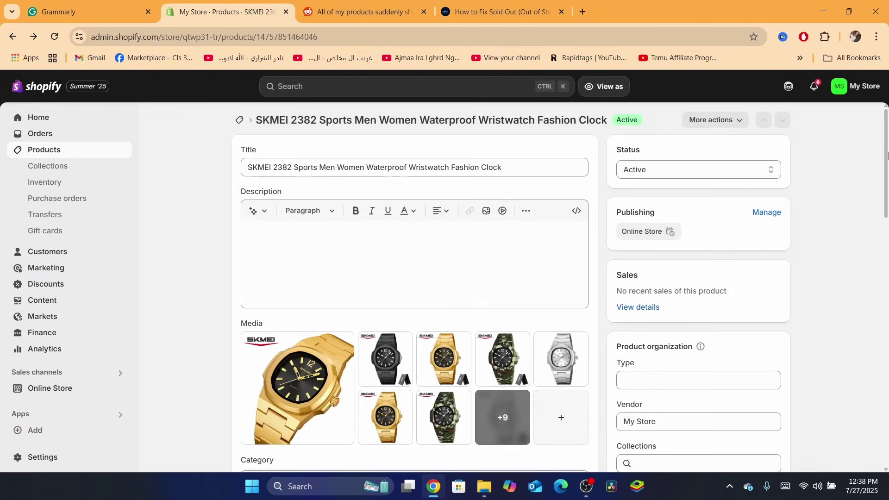
left_click_drag(887, 155, 887, 307)
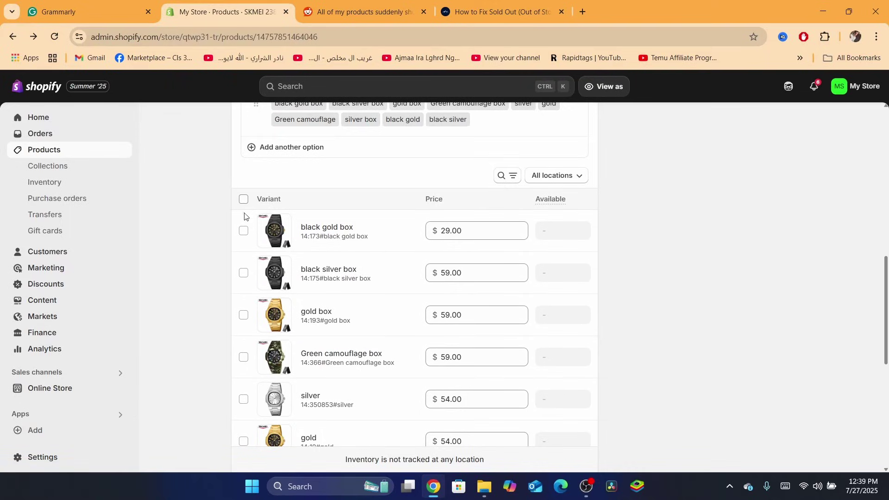
left_click(244, 231)
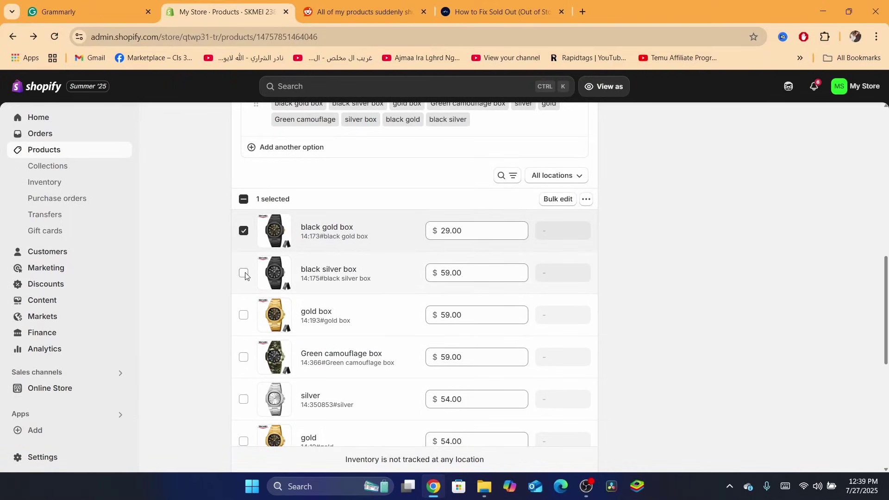
left_click(244, 274)
left_click(244, 315)
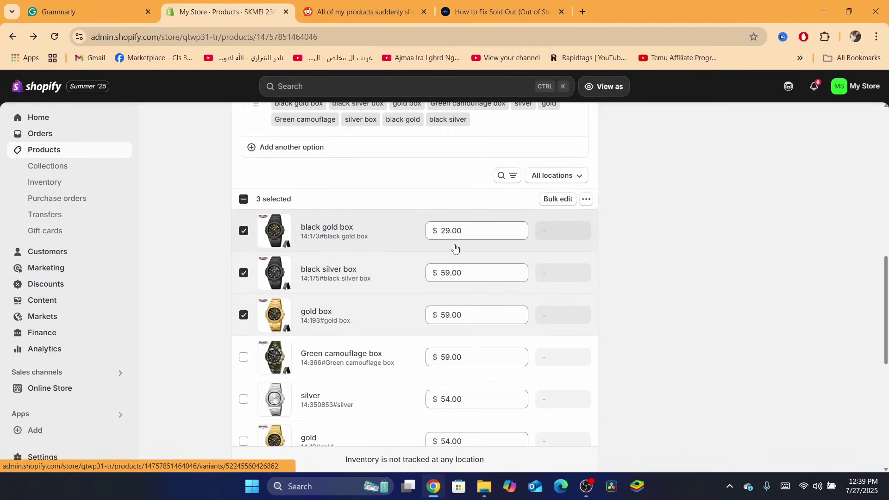
left_click(585, 201)
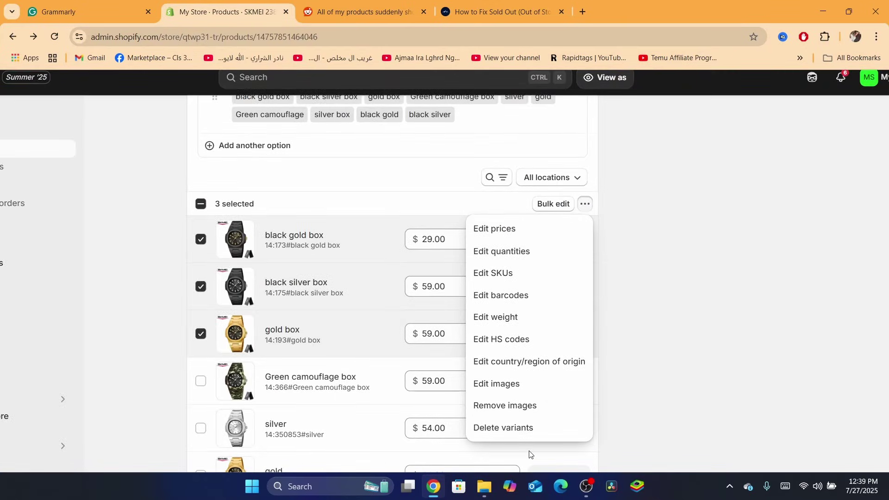
left_click(694, 372)
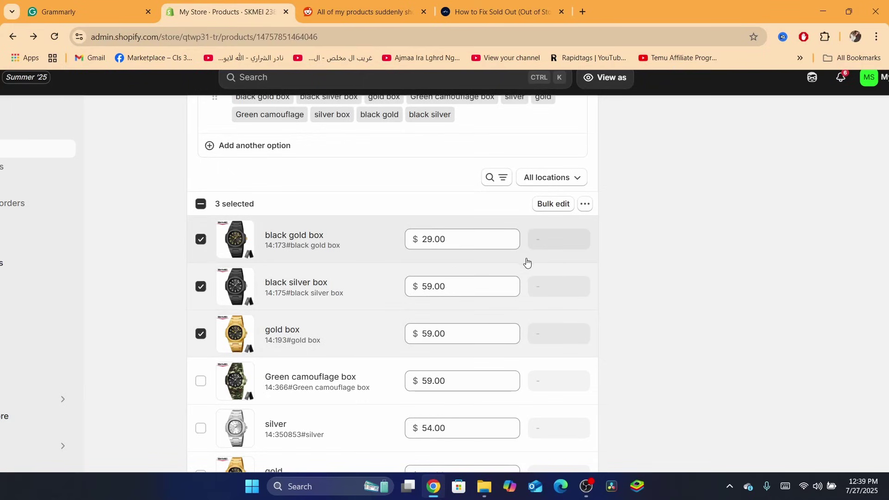
Step: Deselect the gold box and black silver box variants, viewing the bulk actions again in between
left_click(200, 334)
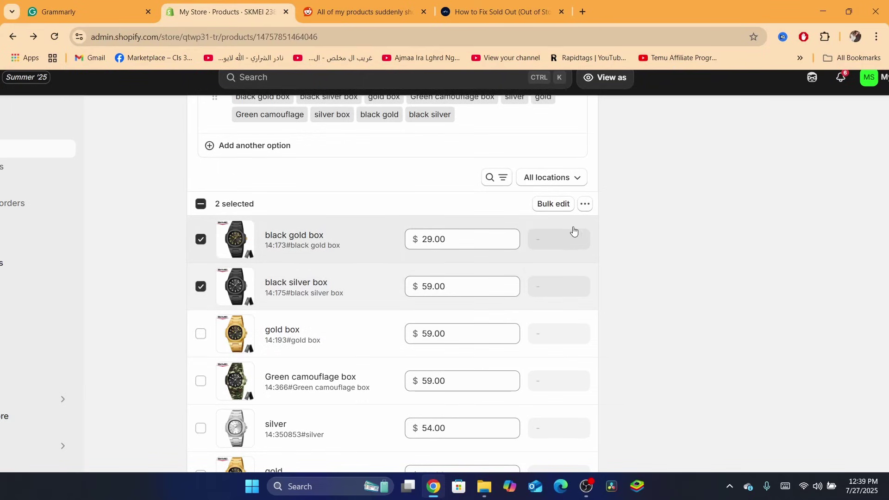
left_click(586, 205)
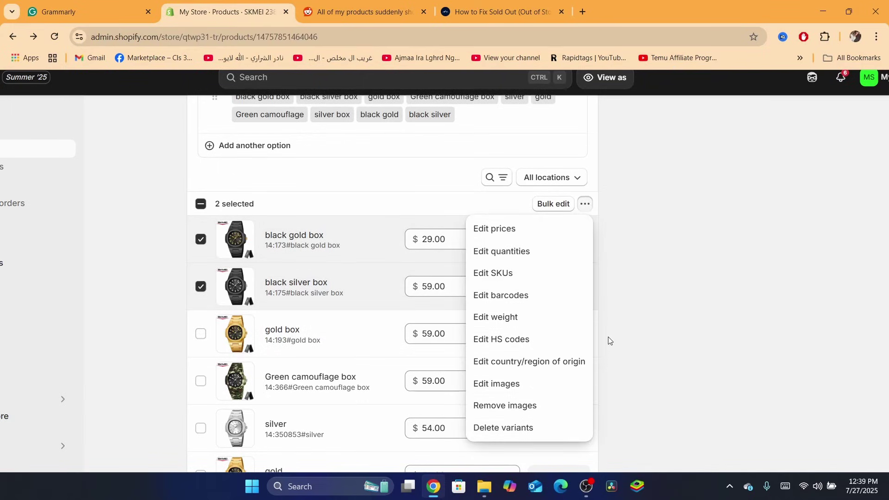
left_click(633, 347)
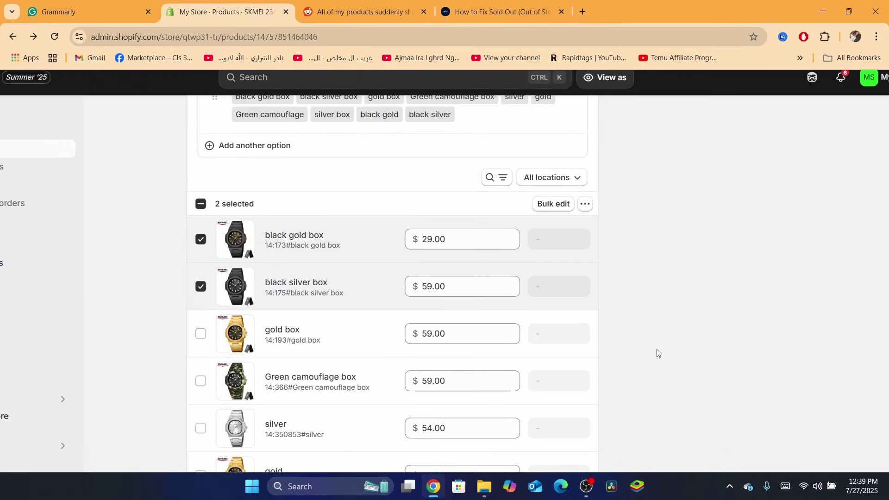
left_click(200, 287)
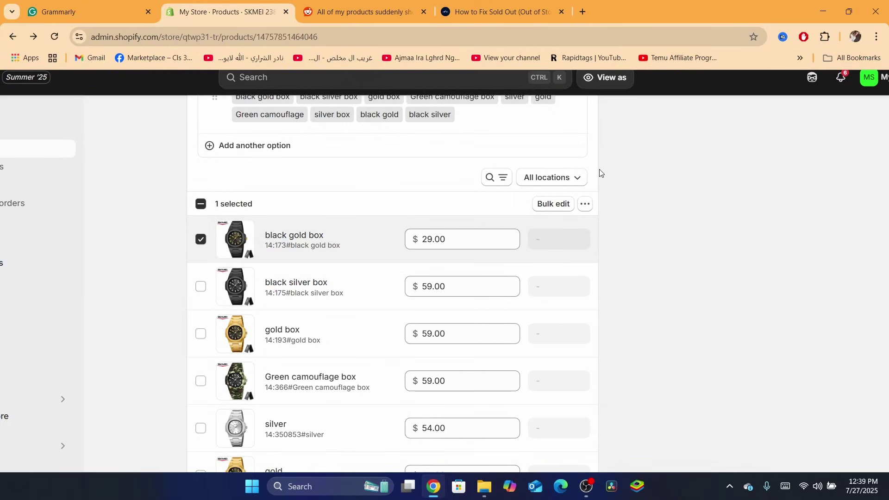
Step: View the bulk actions available for the black gold box variant, dismiss them and deselect the variant
left_click(586, 207)
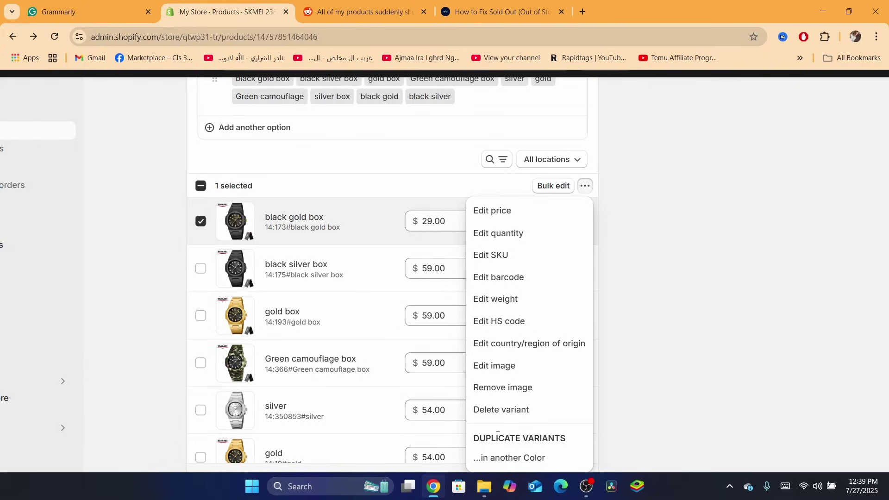
scroll(499, 441, "down", 1)
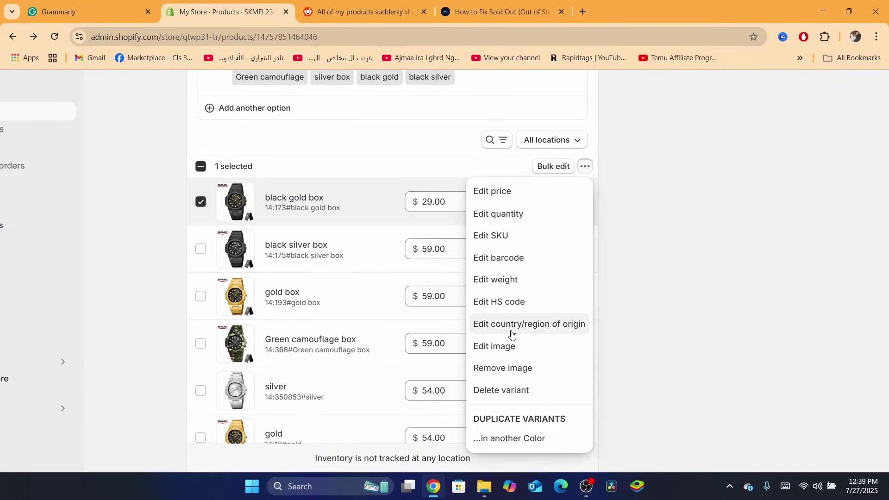
left_click(648, 281)
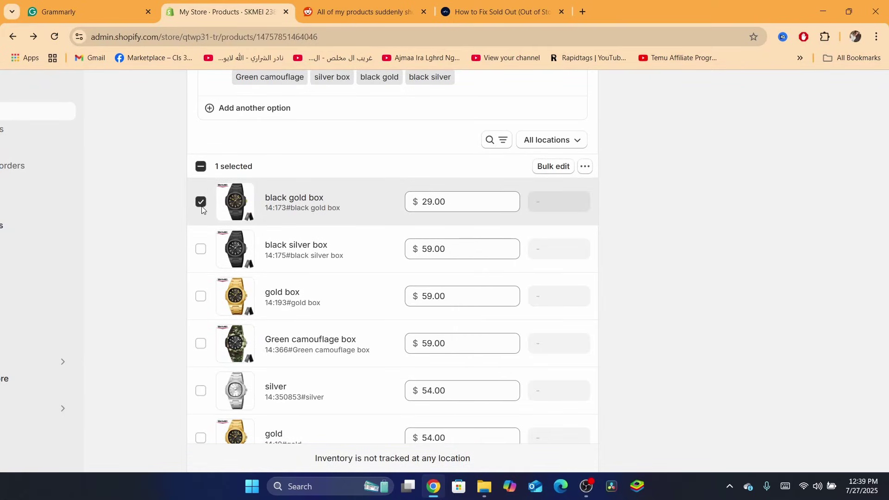
left_click(201, 202)
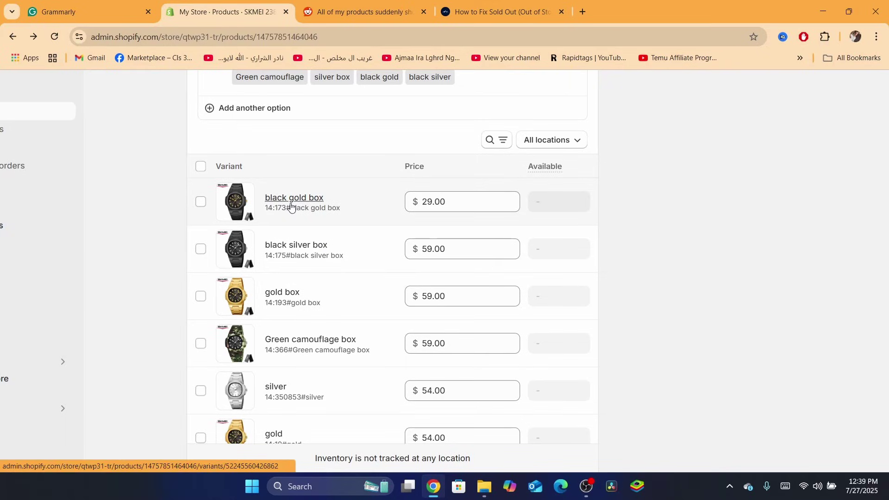
Step: Open the black silver box variant to review its pricing and inventory details, and return to the watch's product page
left_click(290, 249)
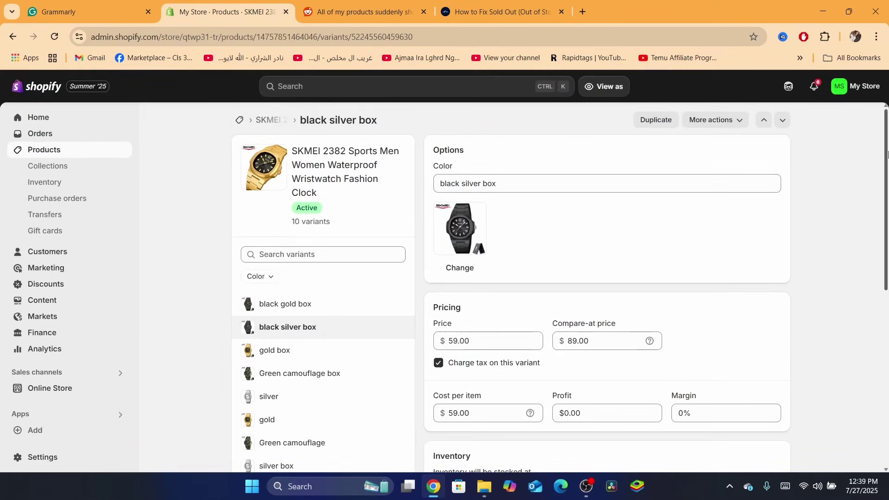
scroll(888, 192, "down", 1)
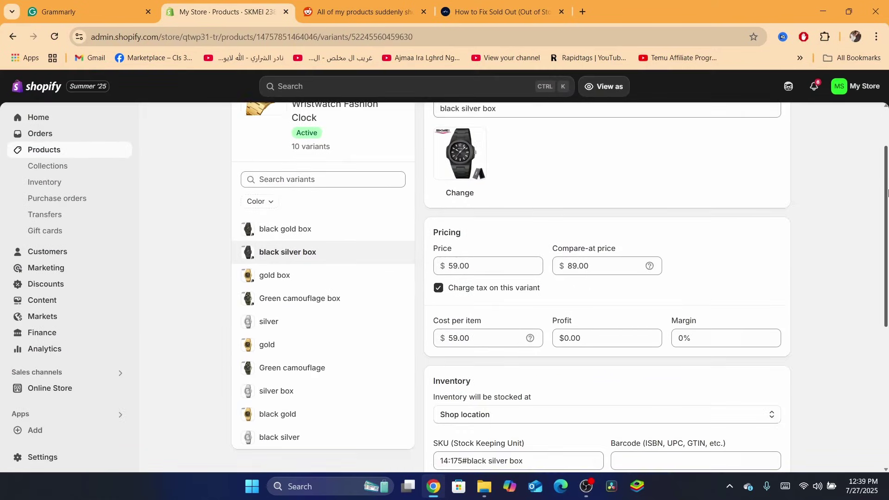
left_click(6, 36)
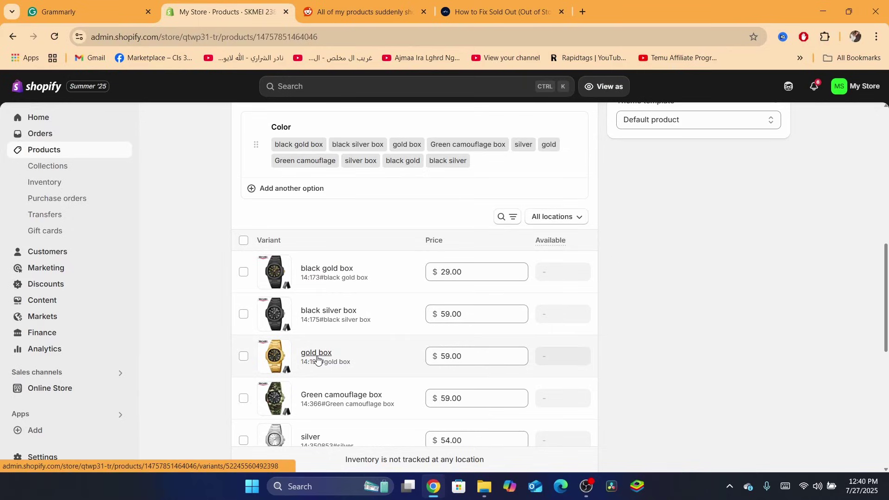
Step: Open the gold box variant and turn on Track quantity in its inventory settings
left_click(301, 356)
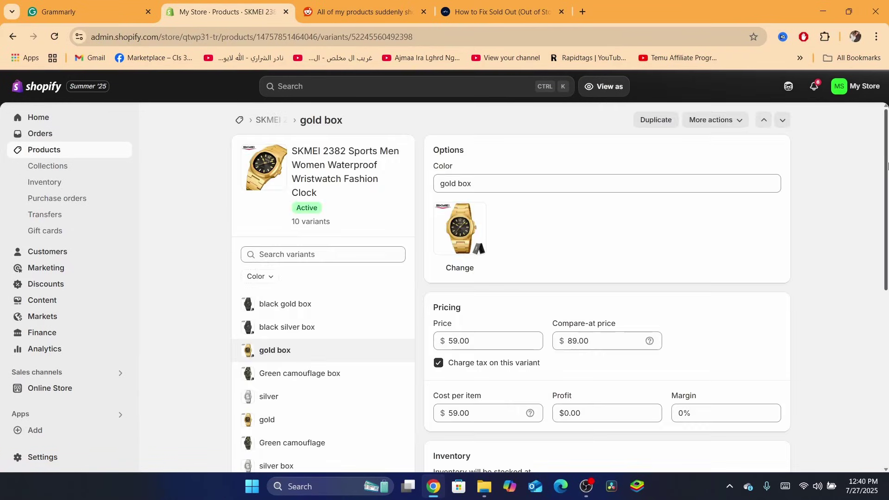
left_click_drag(886, 167, 886, 302)
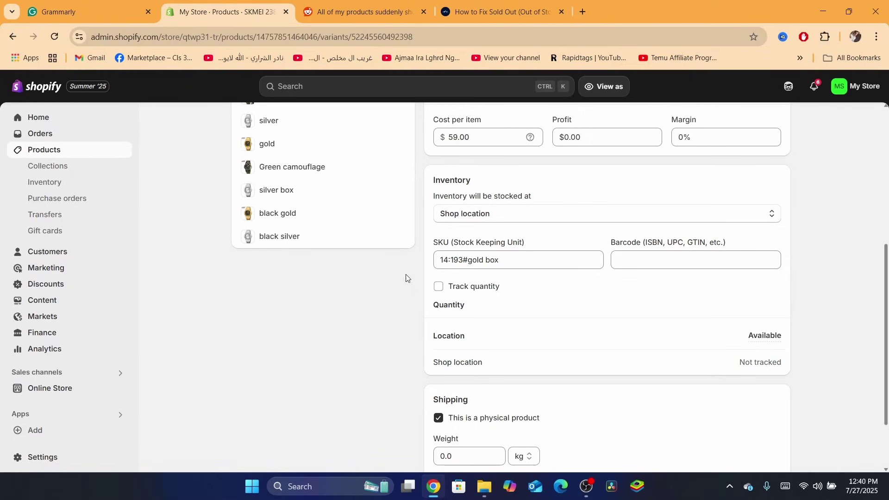
left_click(439, 287)
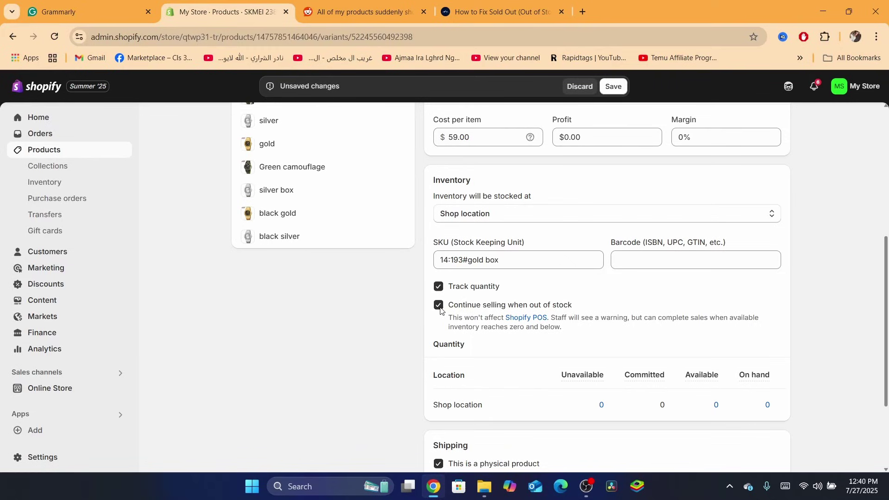
Step: Enter an adjustment of 10 for the gold box variant's available quantity at Shop location and save the variant
left_click(718, 406)
left_click(639, 310)
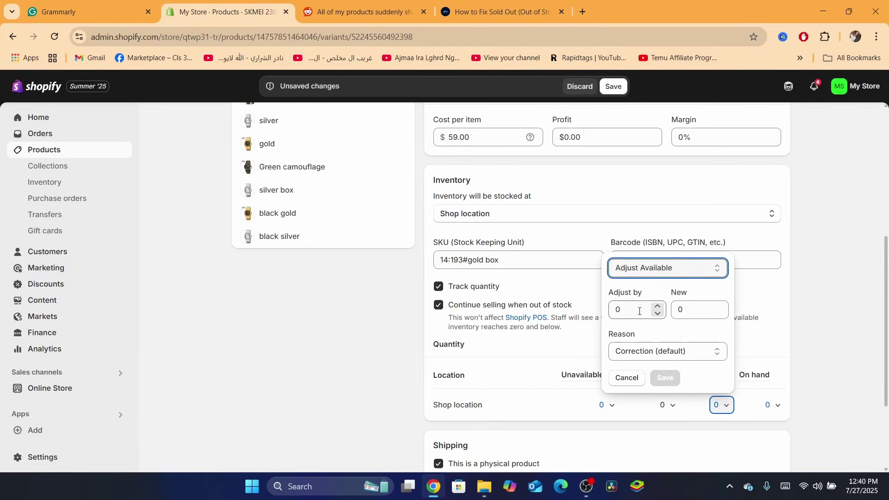
double_click(639, 310)
type("10")
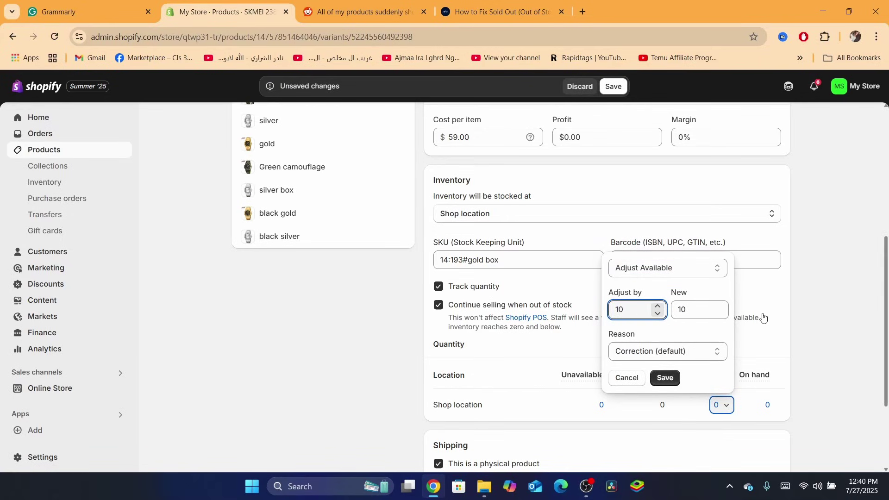
left_click(608, 83)
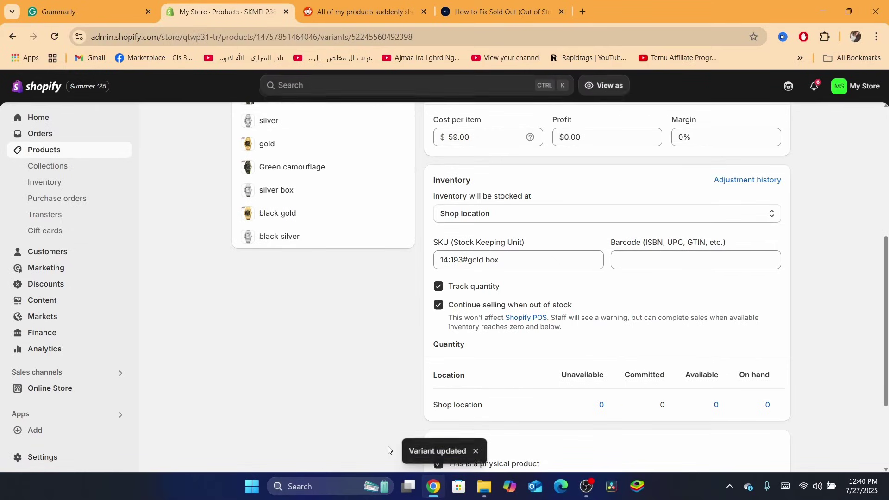
scroll(461, 206, "up", 1)
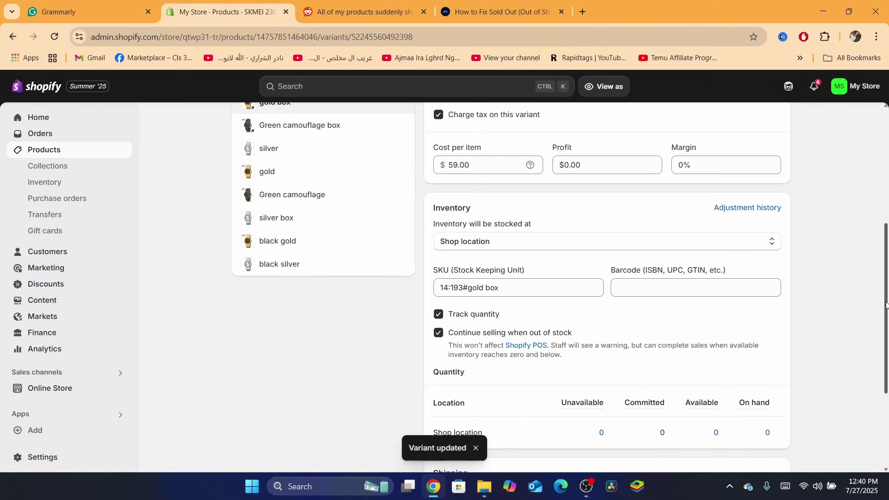
Step: Return to the watch's product page, open the silver box variant and turn on Track quantity
left_click(12, 37)
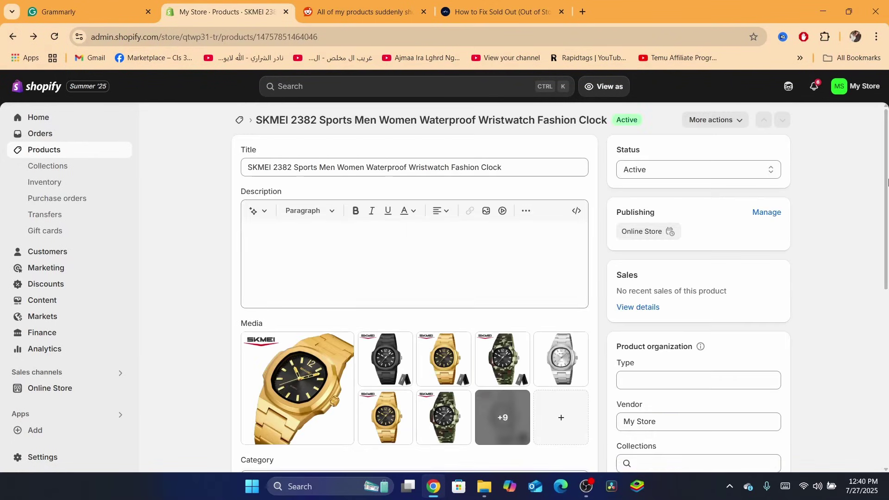
left_click_drag(887, 182, 887, 341)
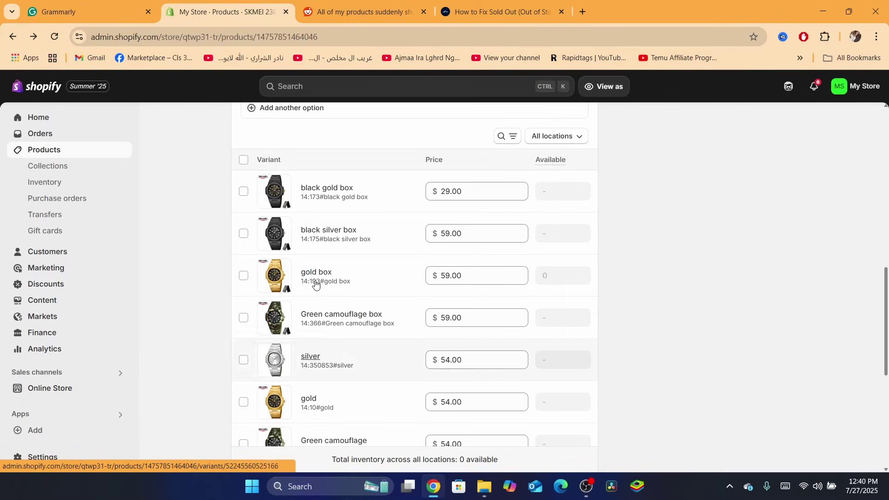
scroll(444, 307, "down", 3)
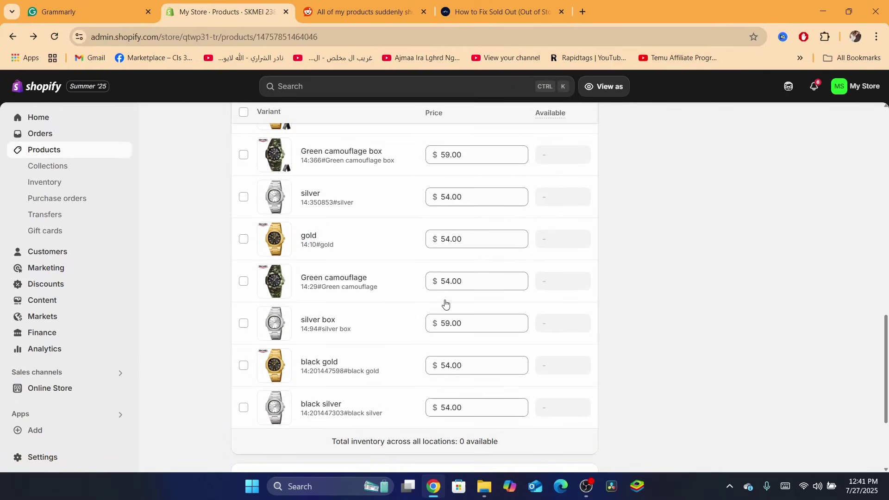
left_click(326, 319)
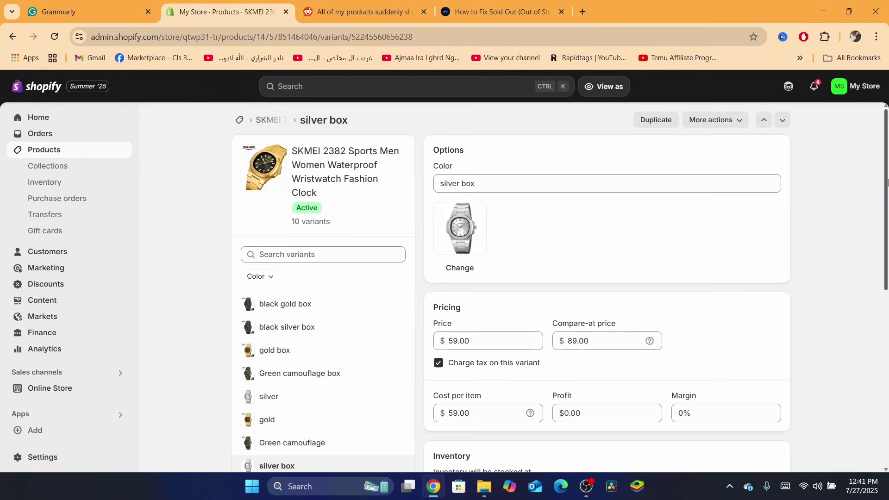
scroll(887, 255, "down", 3)
scroll(886, 254, "down", 4)
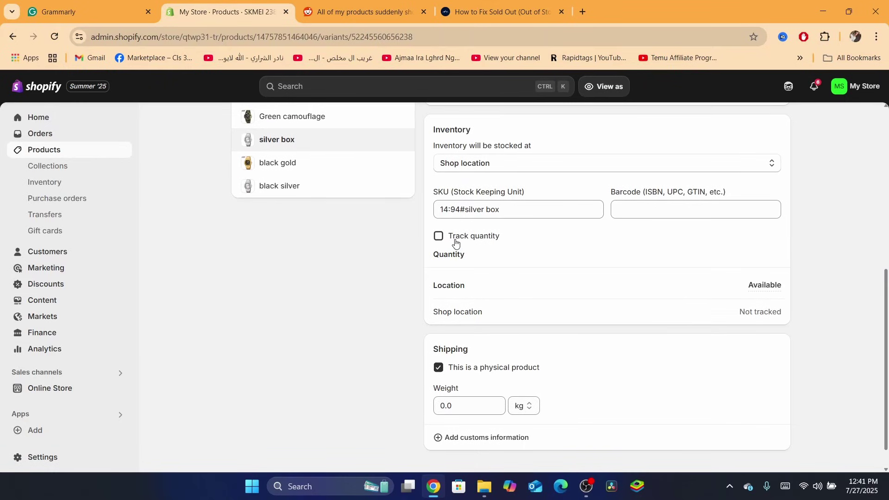
left_click(455, 242)
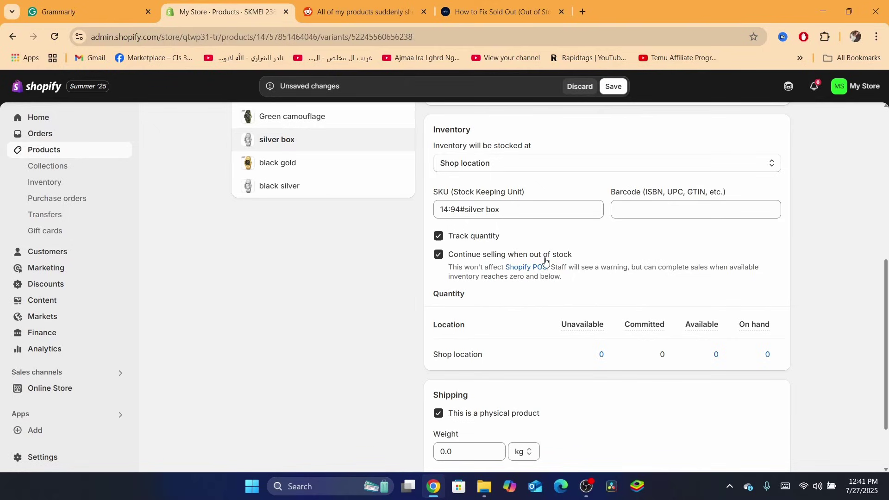
Step: Adjust the silver box variant's available quantity at Shop location by 10 and save the adjustment
left_click(717, 355)
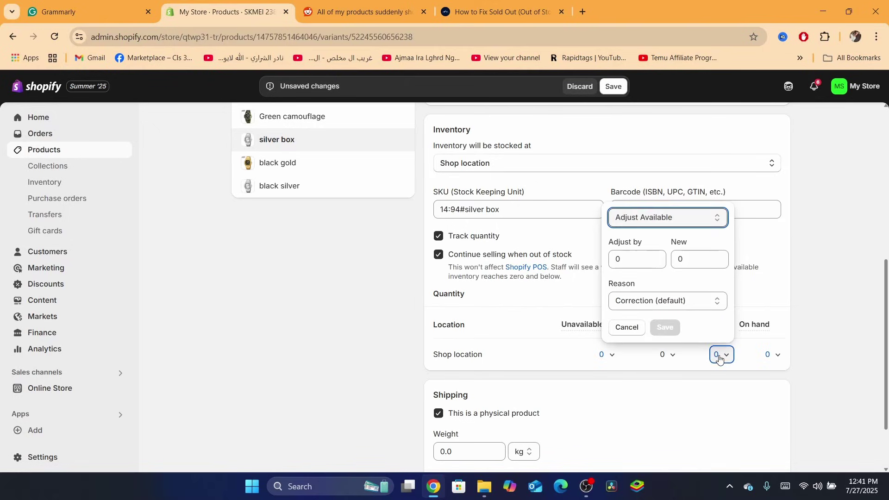
left_click(642, 258)
type("1")
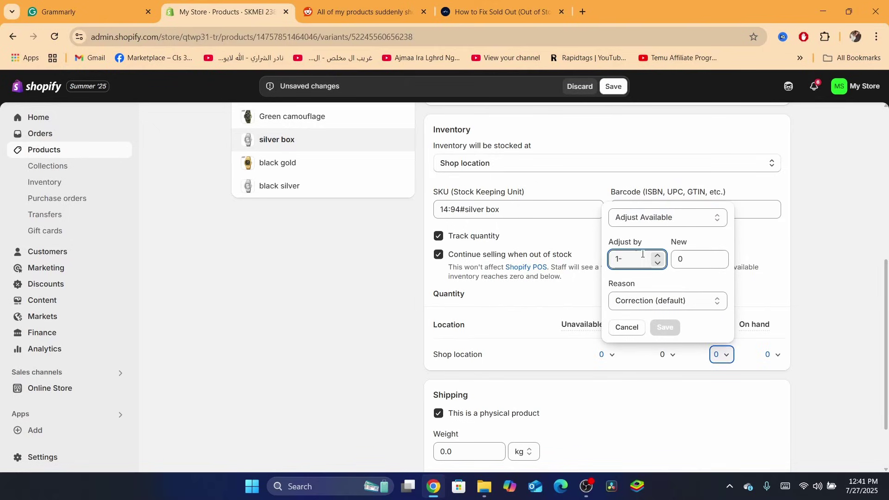
type("0")
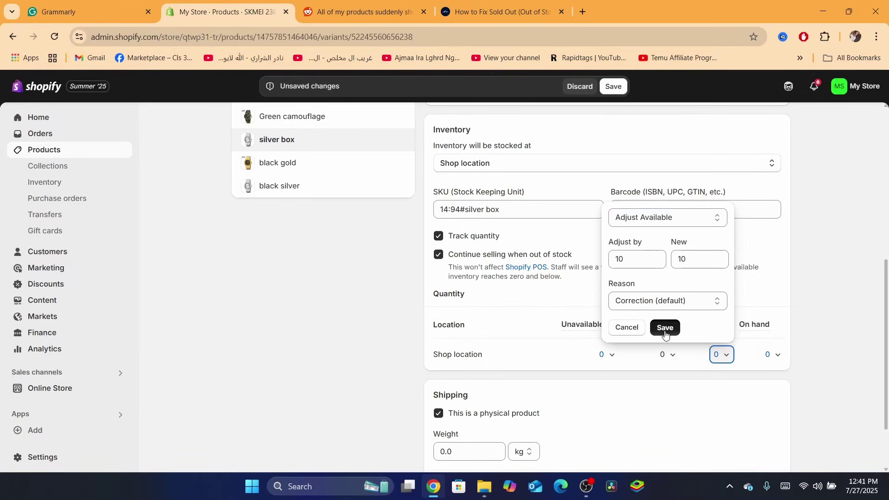
left_click(665, 328)
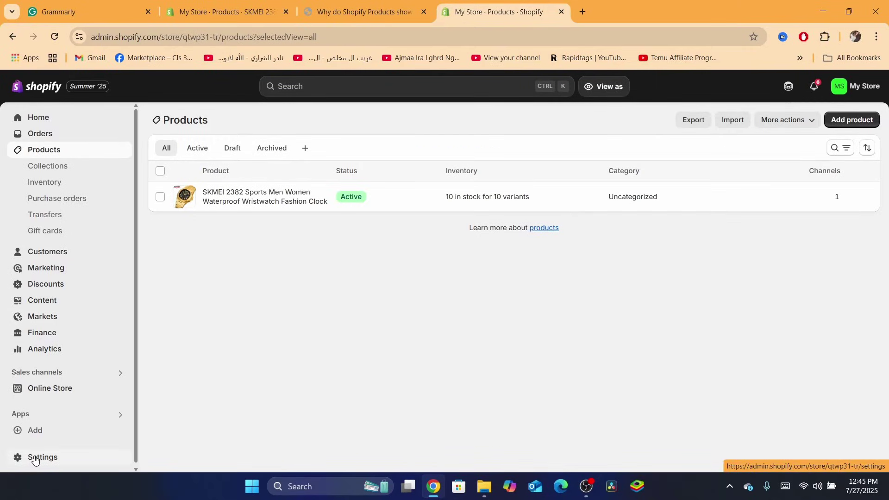
Step: Open the general shipping rates profile in the store's Shipping and delivery settings
left_click(35, 458)
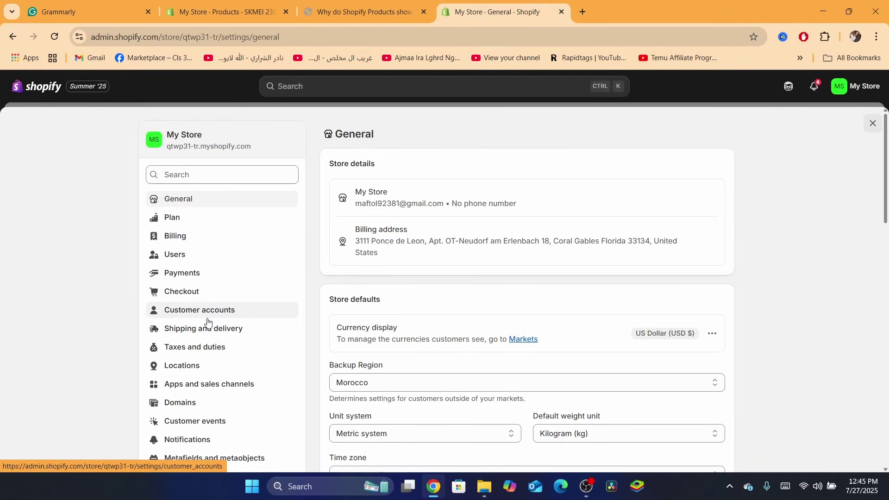
left_click(180, 330)
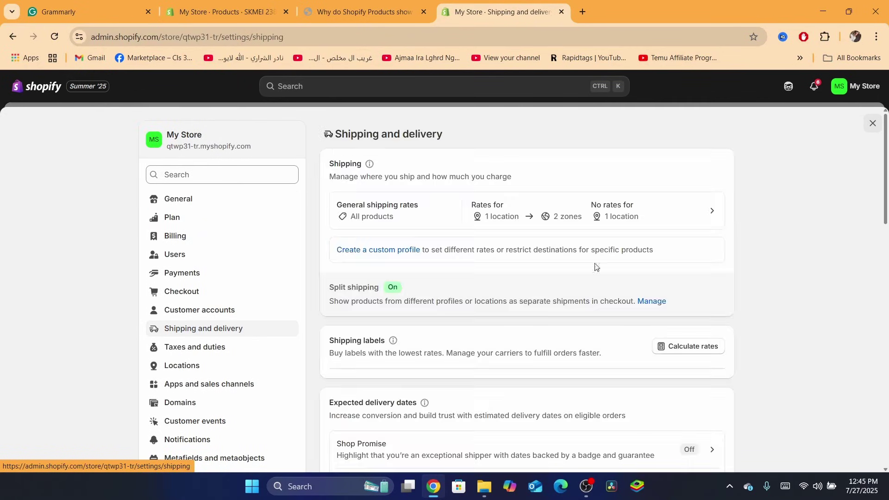
left_click(426, 208)
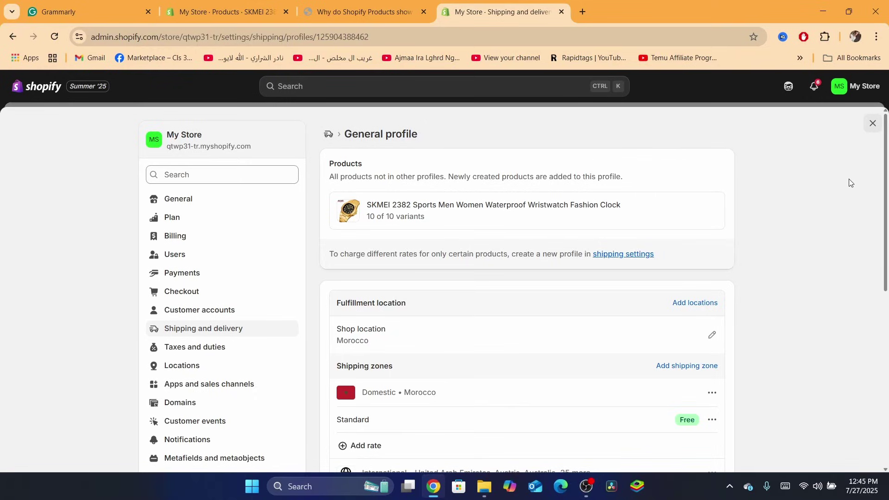
Step: Examine the general profile's fulfillment location and shipping zones, and open the rate management for Shop location
scroll(885, 178, "down", 2)
scroll(885, 179, "down", 2)
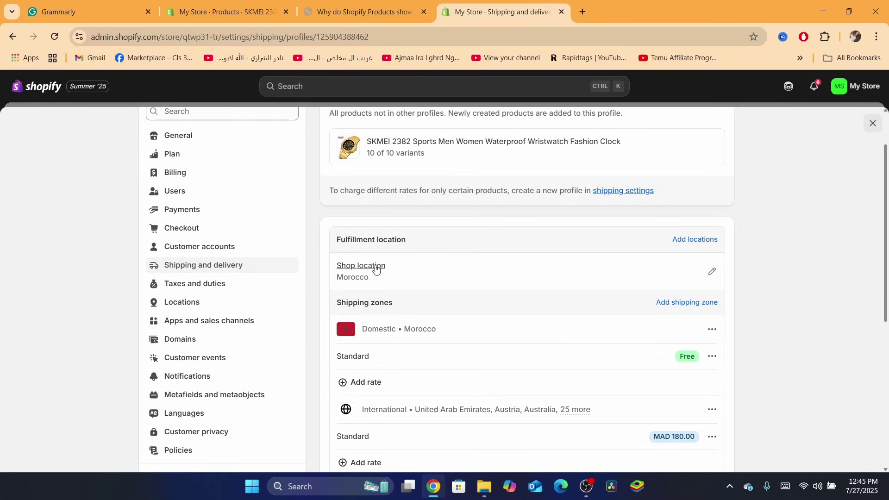
left_click_drag(333, 240, 401, 239)
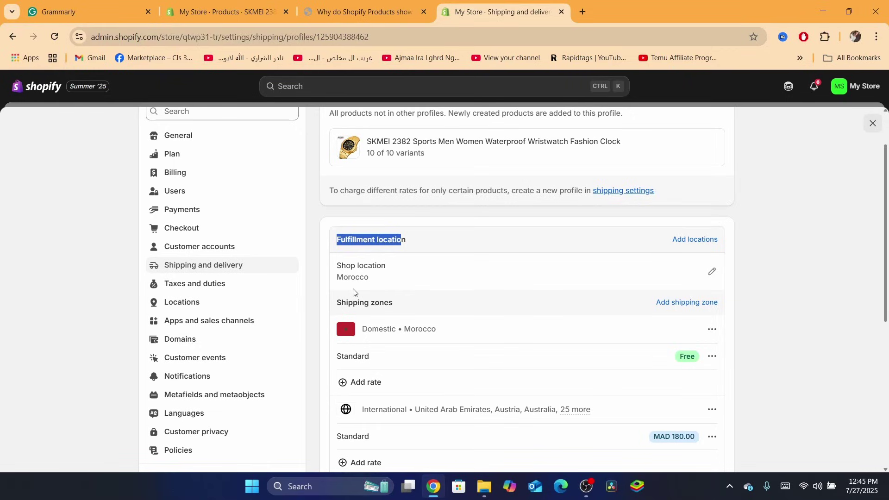
left_click(337, 304)
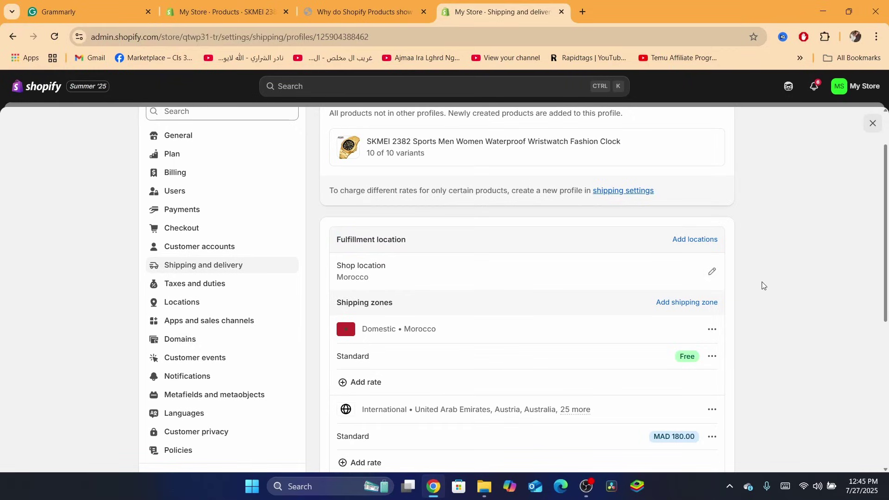
scroll(714, 274, "up", 5)
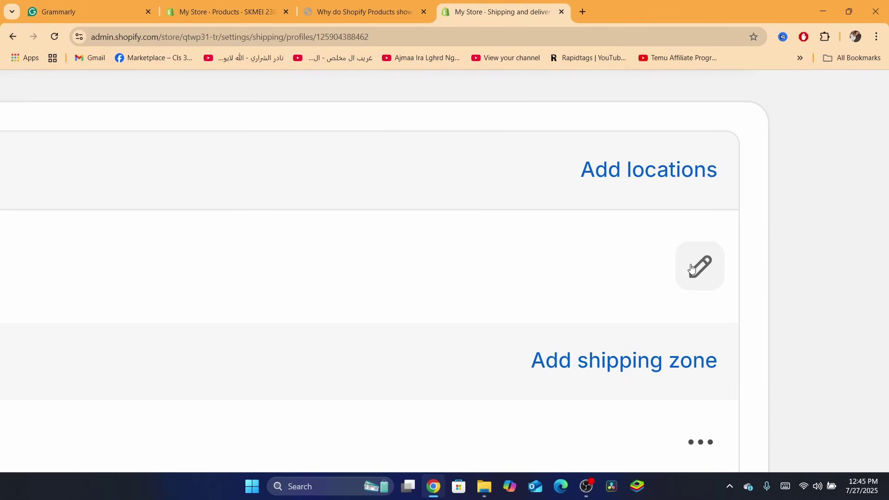
scroll(718, 278, "down", 5)
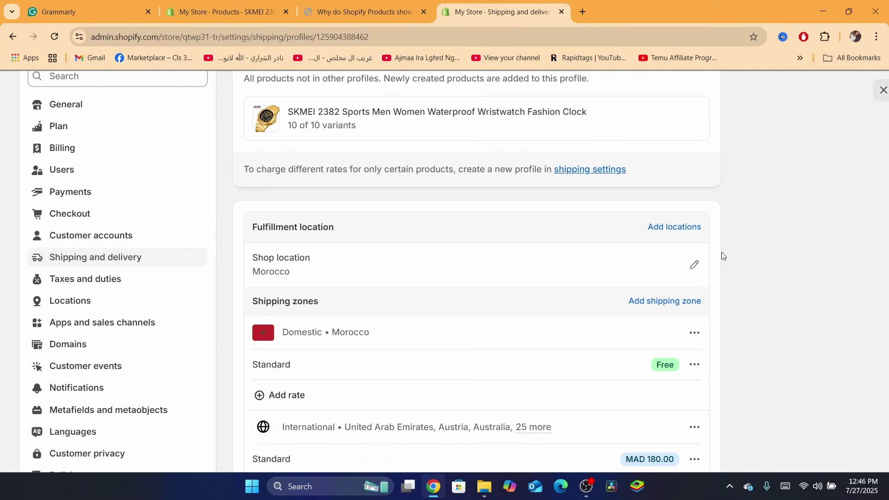
left_click(694, 264)
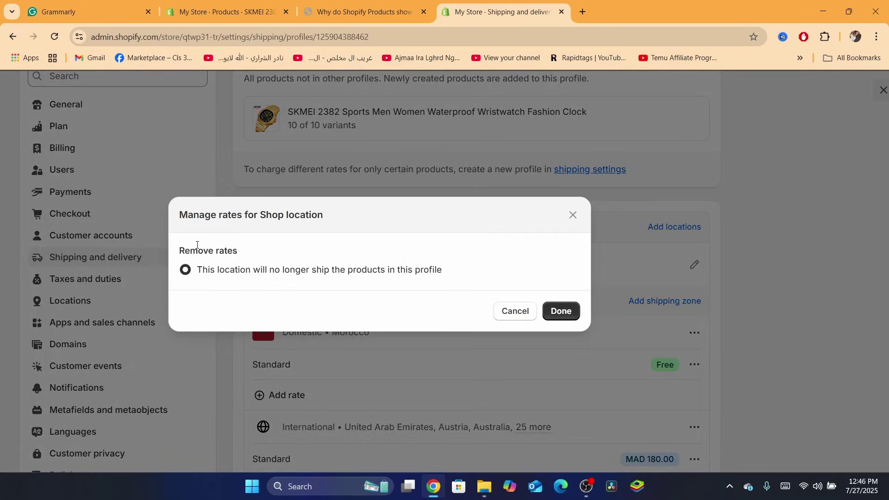
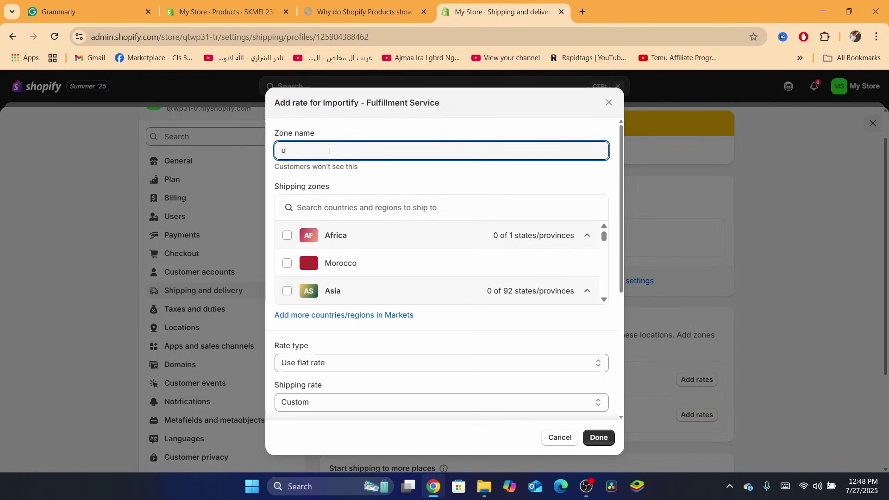
Step: Name the Importify fulfillment service's new shipping zone "USA shipping" and include all of Asia in it
type("USA")
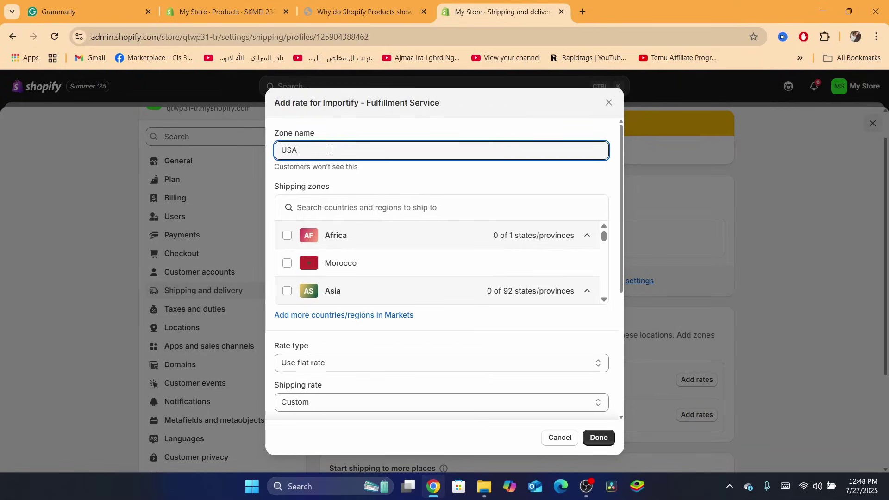
type(" shipping")
left_click_drag(624, 178, 623, 199)
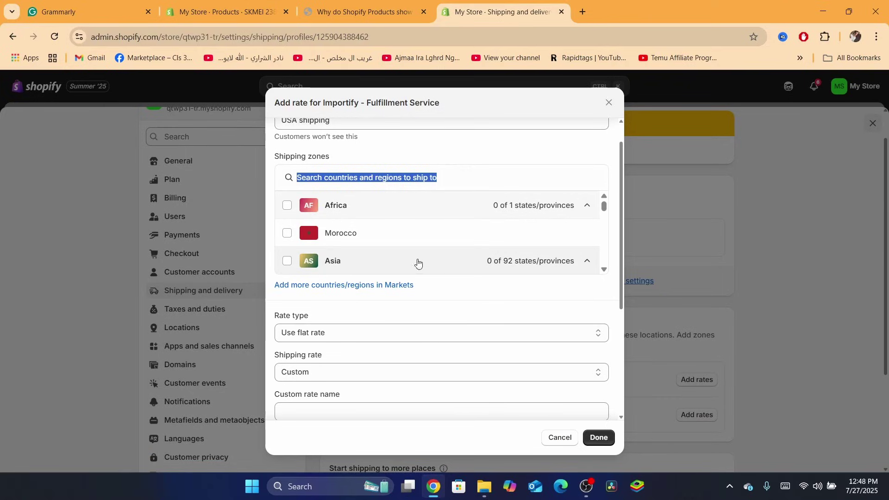
left_click(287, 260)
Step: Name the custom flat rate "standderd", leave its delivery description empty and its price free, finish the rate and save the shipping profile
scroll(621, 276, "down", 3)
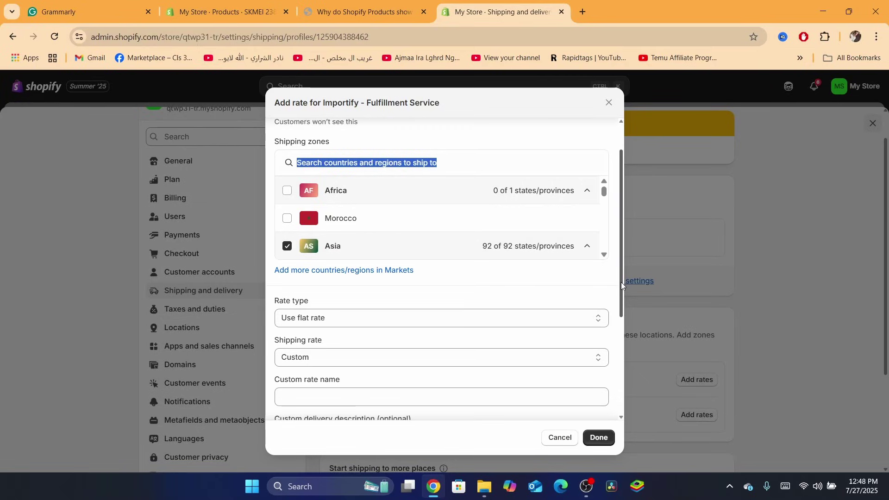
left_click(289, 277)
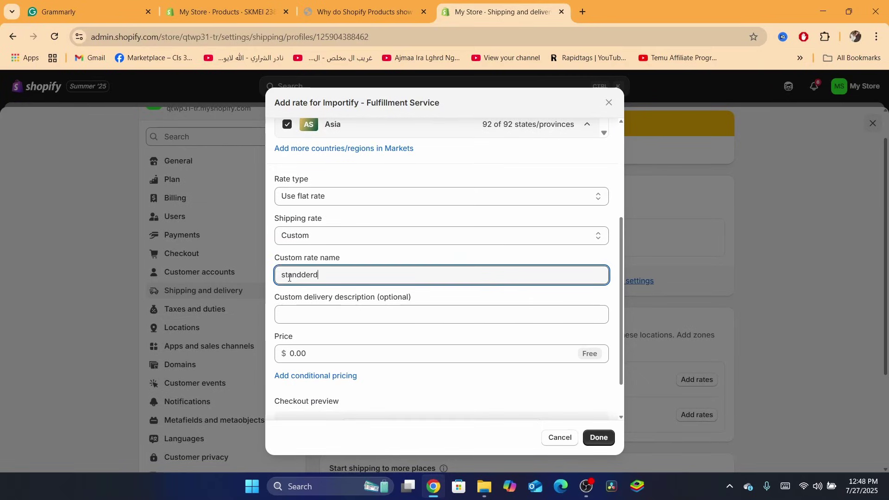
left_click(317, 349)
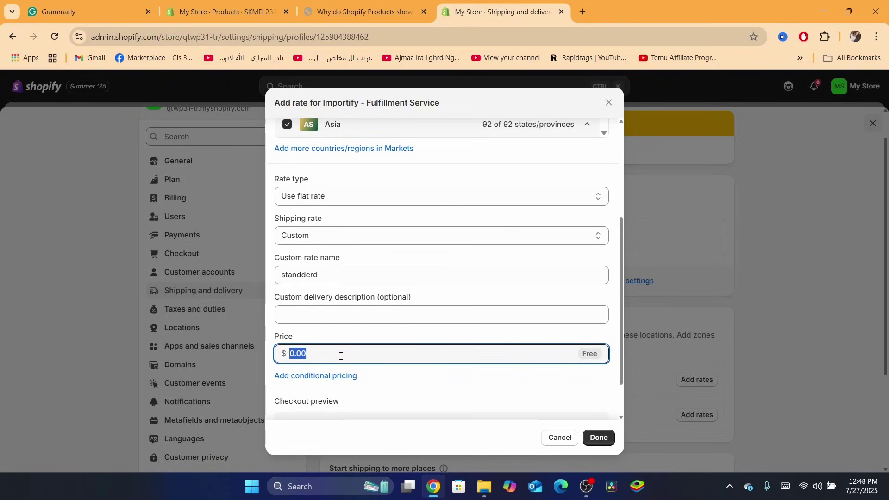
left_click(319, 311)
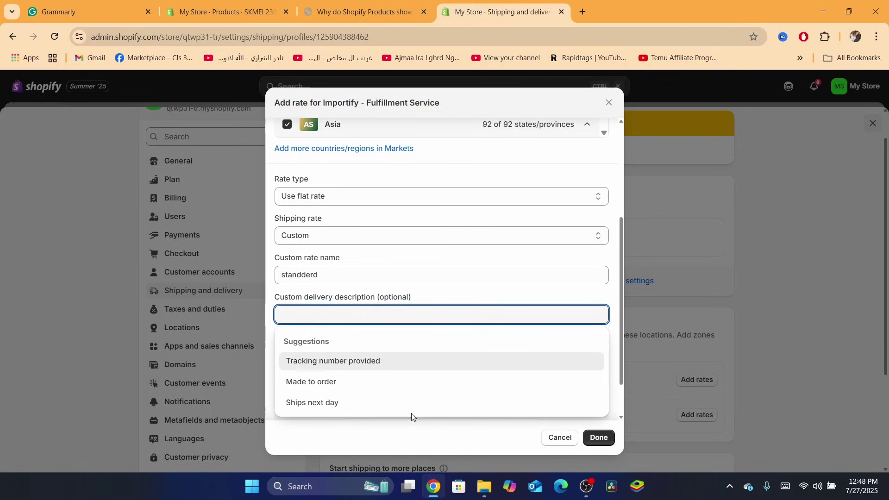
left_click(441, 426)
left_click(597, 438)
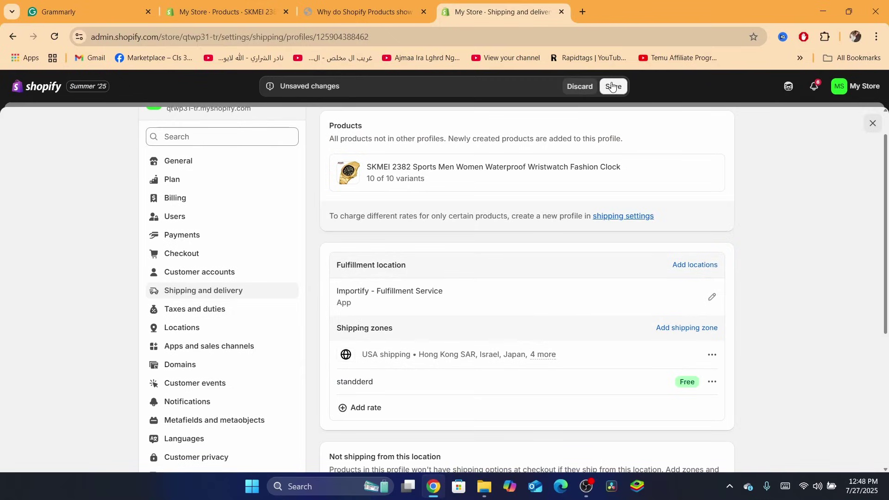
left_click(611, 83)
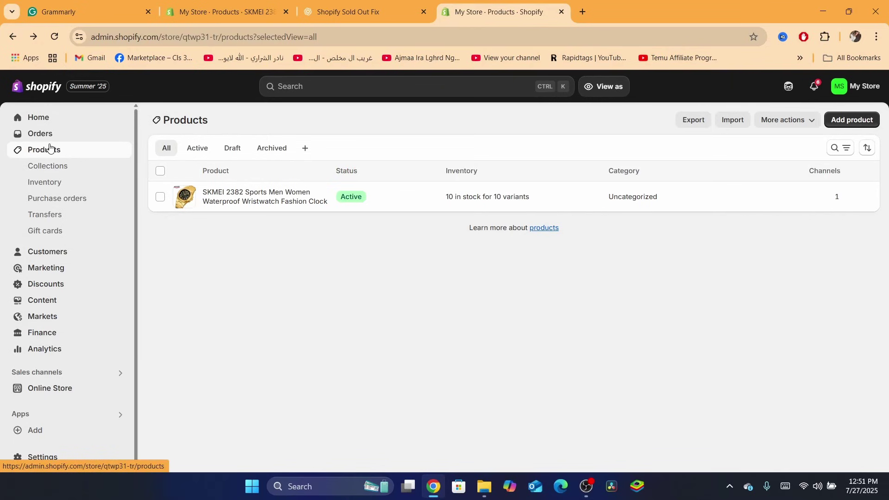
Step: Open the SKMEI 2382 watch from the product list and select Active as its status
left_click(245, 199)
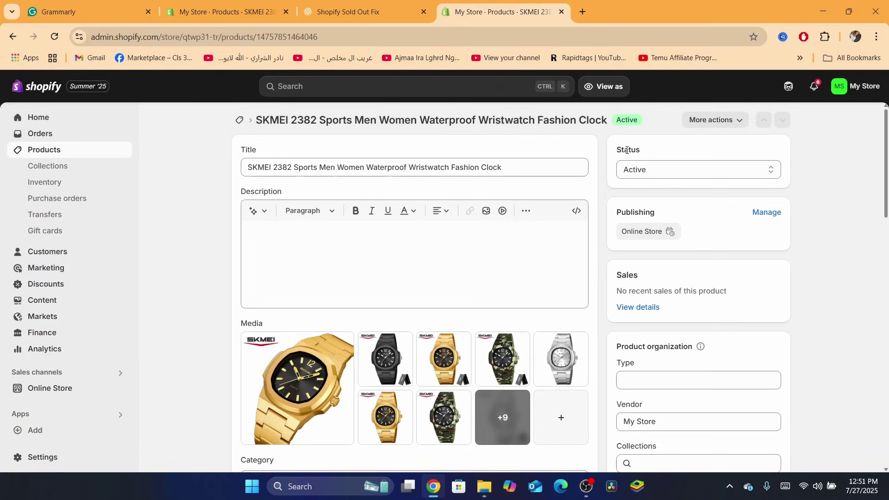
left_click(637, 171)
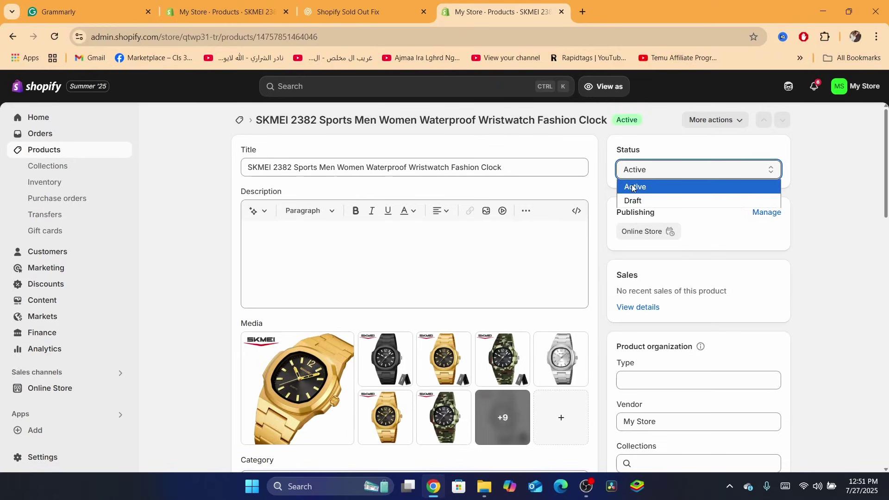
left_click(634, 187)
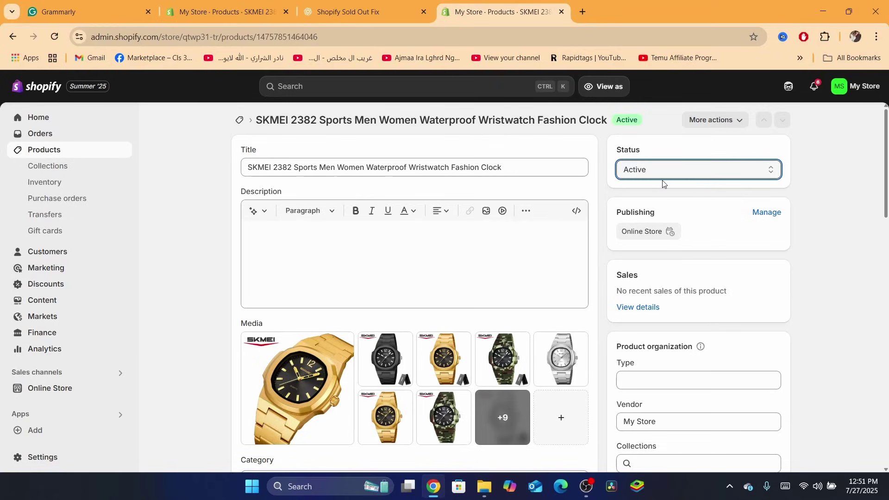
Step: Switch the watch's status to Draft and set it back to Active without saving
left_click(627, 167)
left_click(635, 206)
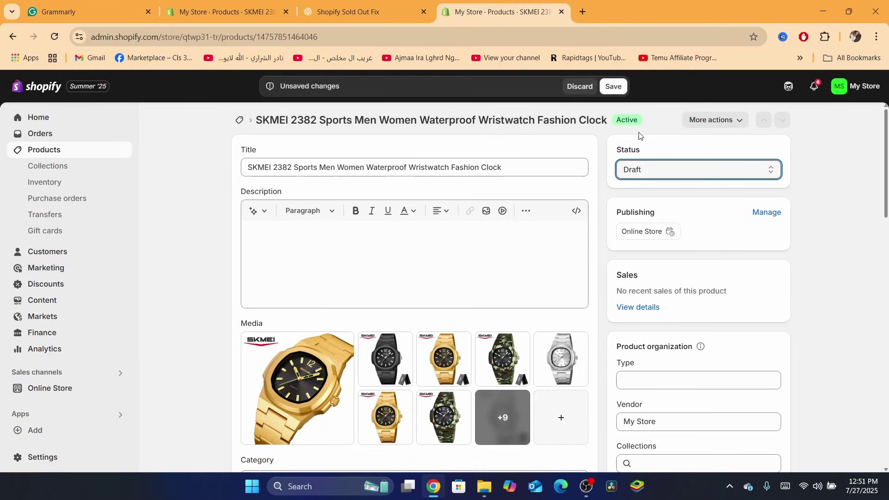
left_click(665, 175)
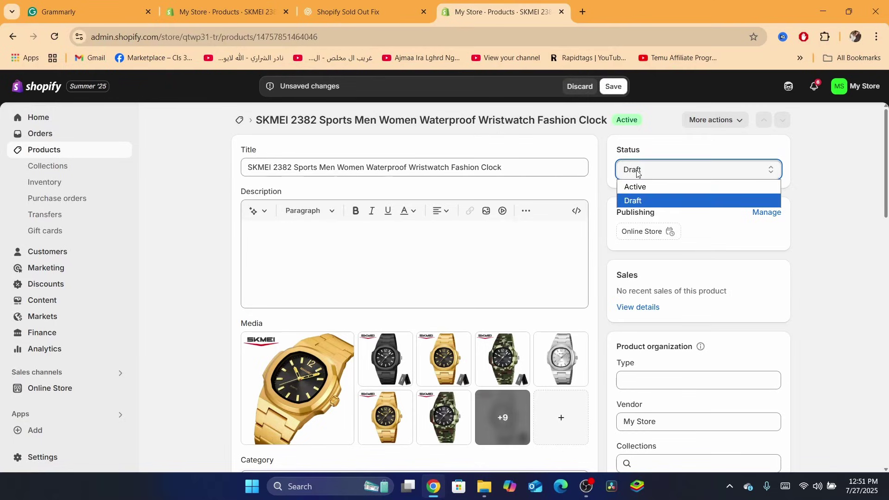
left_click(641, 188)
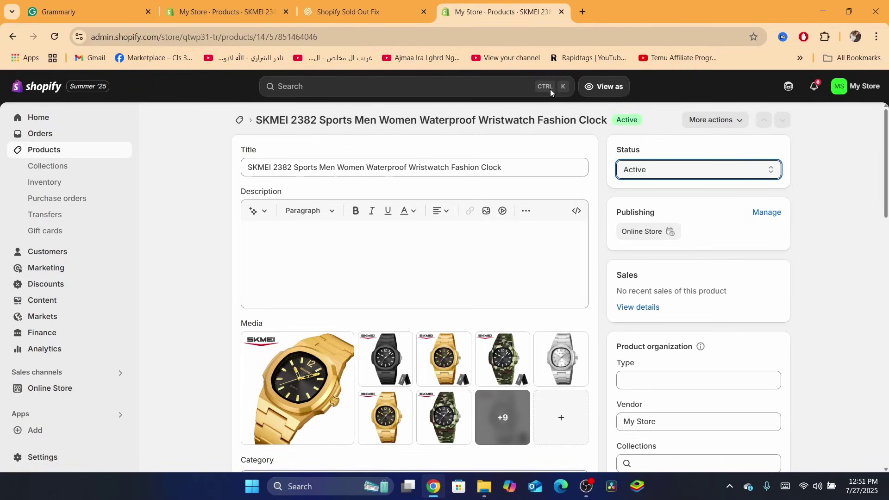
Step: Go to the store admin's Home page
left_click(125, 119)
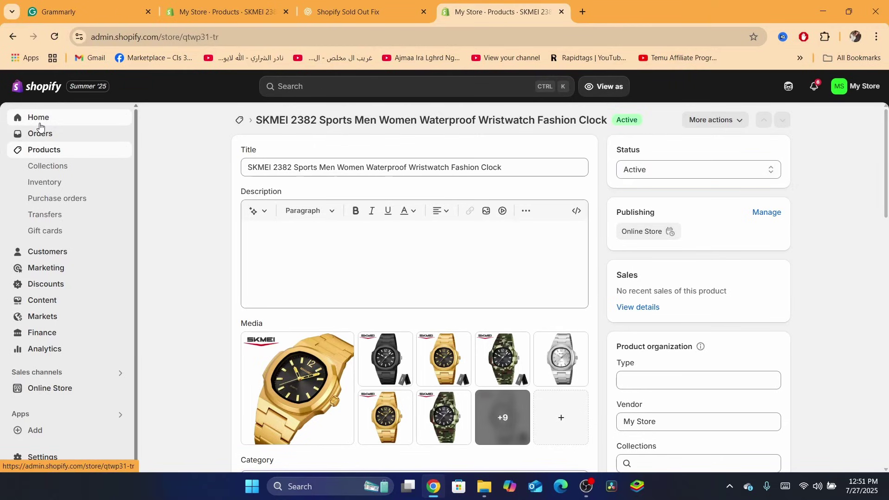